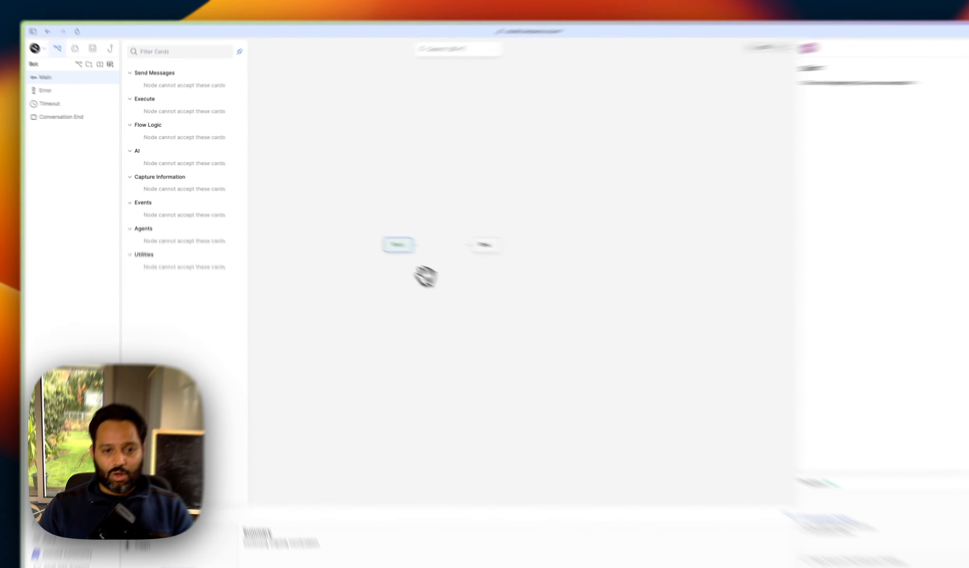
Step: Create a new table named LeadsTable and add an Email column to it
drag(372, 255, 389, 268)
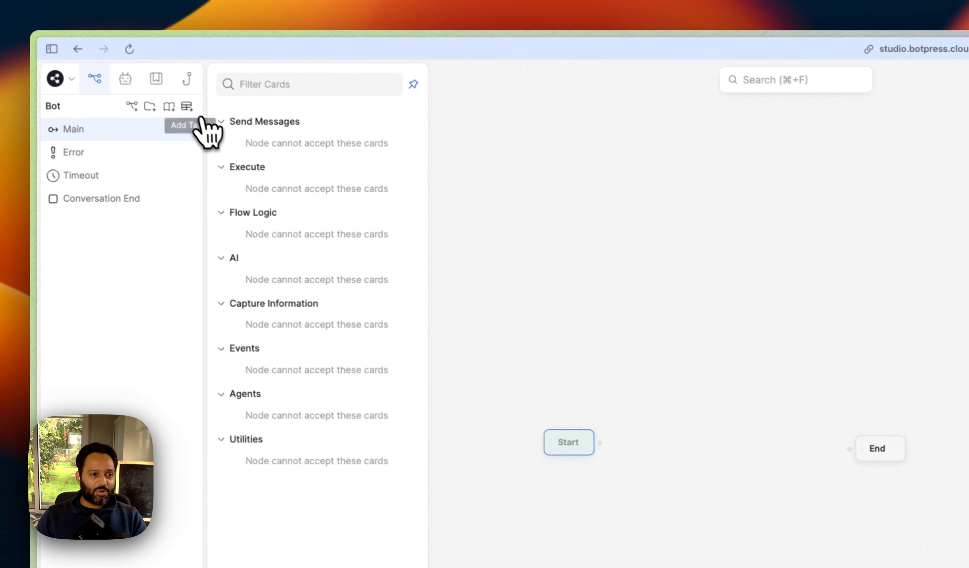
click(83, 4)
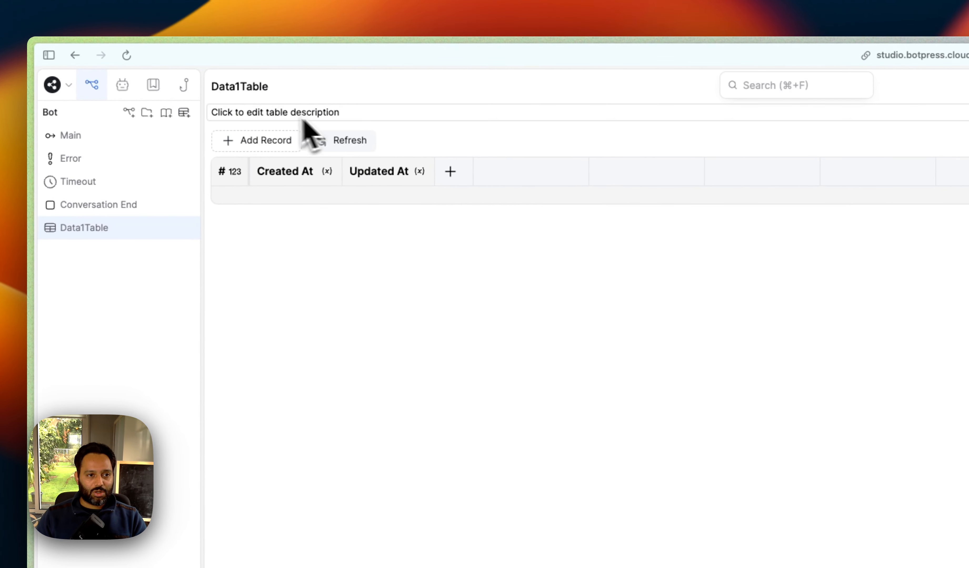
click(257, 86)
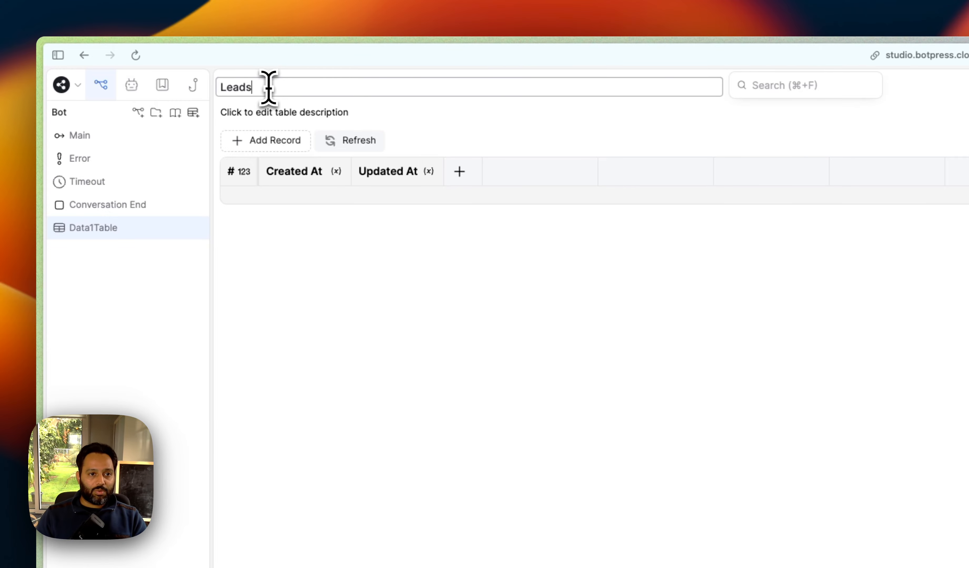
click(459, 171)
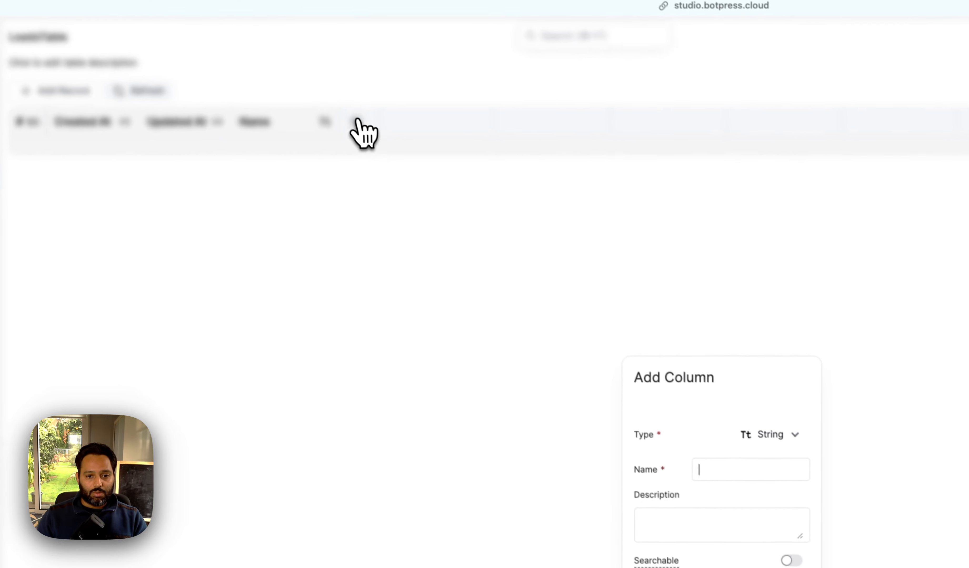
text(Email)
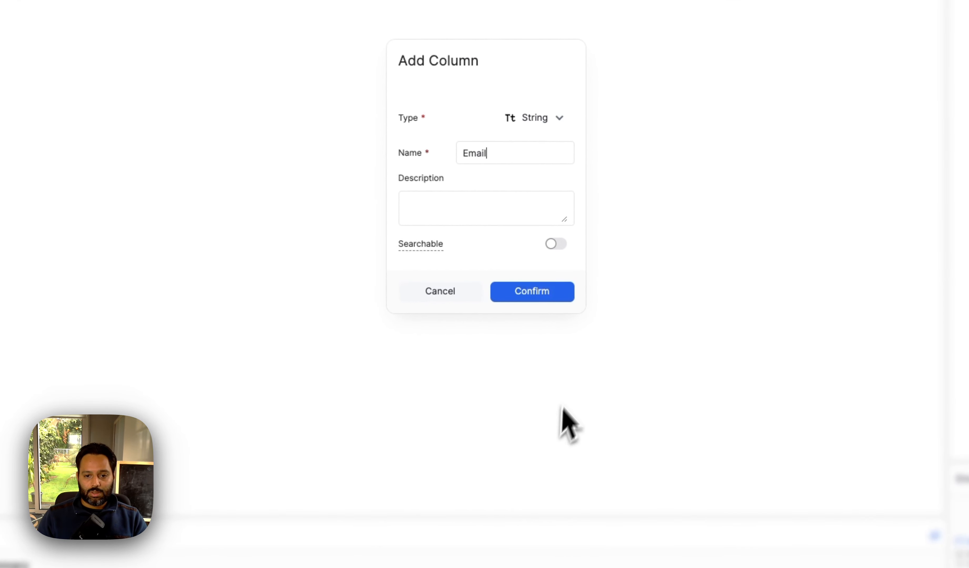
click(531, 291)
Step: Add Pain points and Company columns to LeadsTable
click(411, 136)
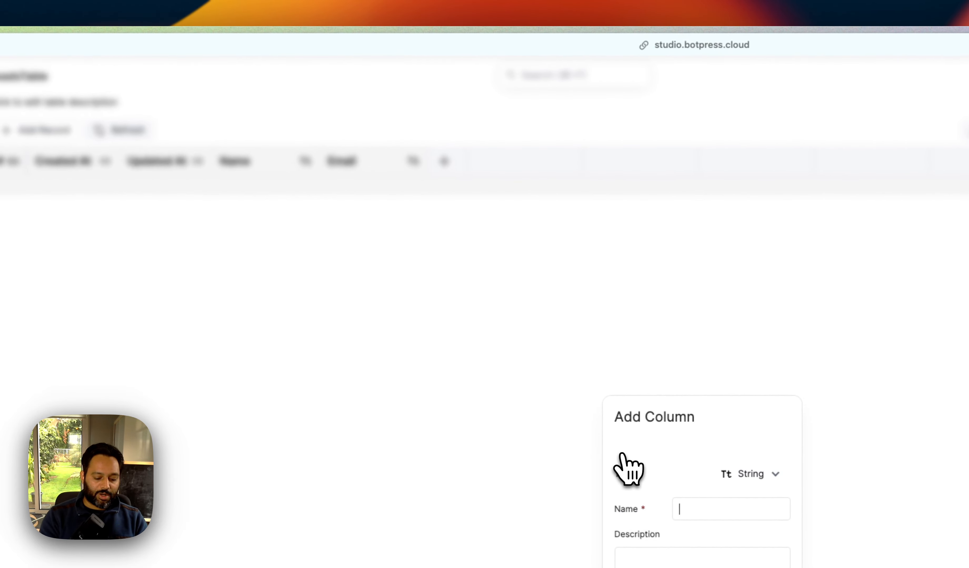
text(Mew)
key(BackSpace)
text(ssage)
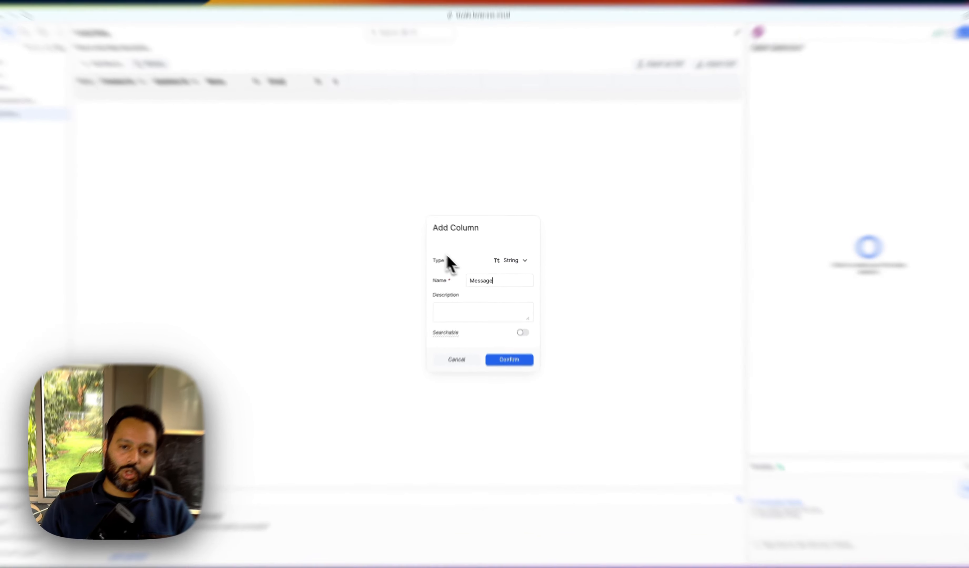
double_click(482, 278)
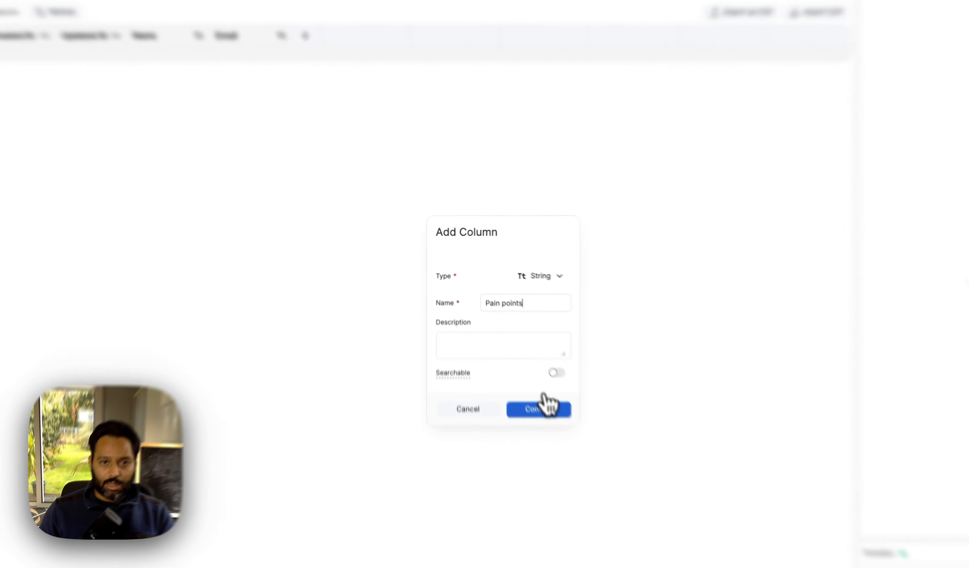
click(507, 347)
click(412, 104)
text(Company type)
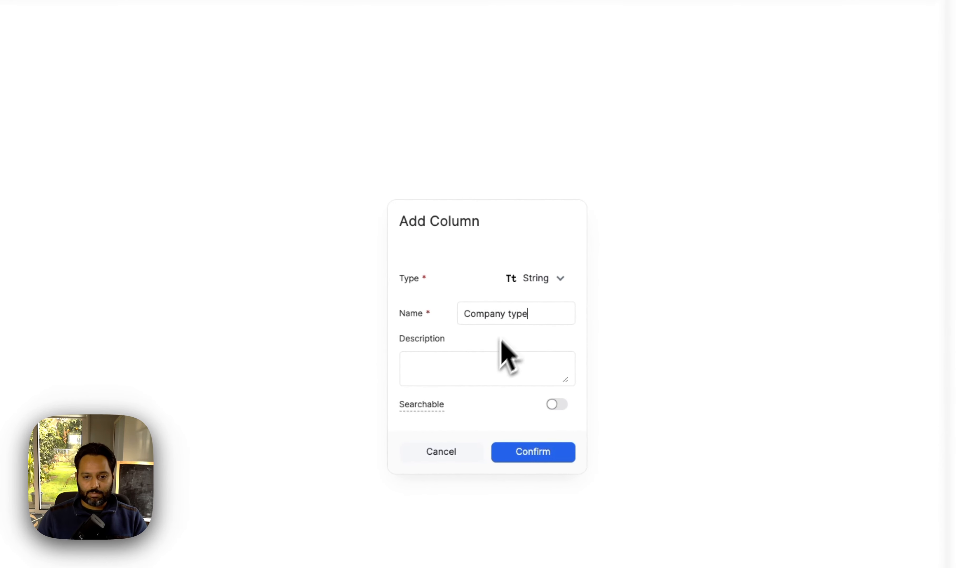
click(521, 452)
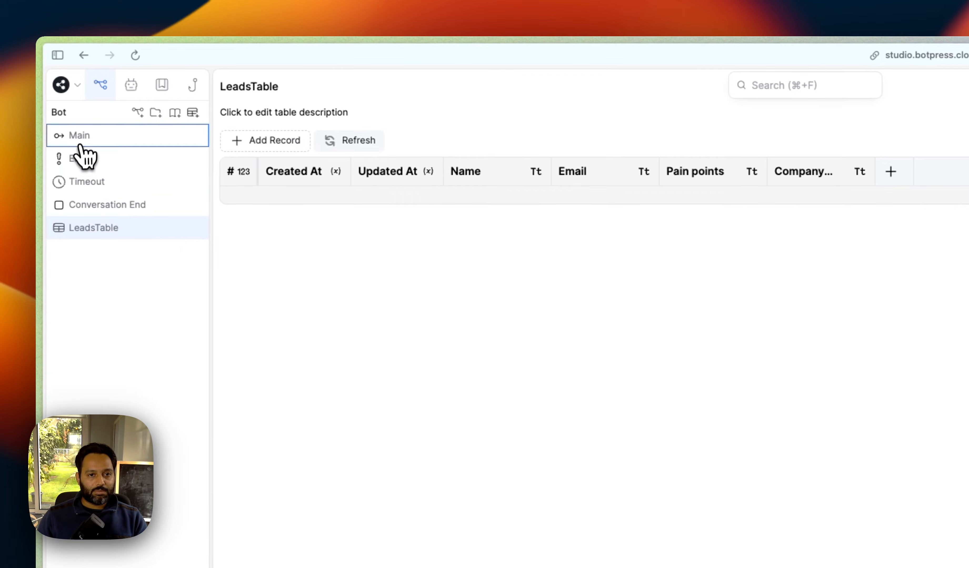
Step: In Main, add a Raw Input card asking 'What is your name?' that stores the answer in a new name variable
click(81, 146)
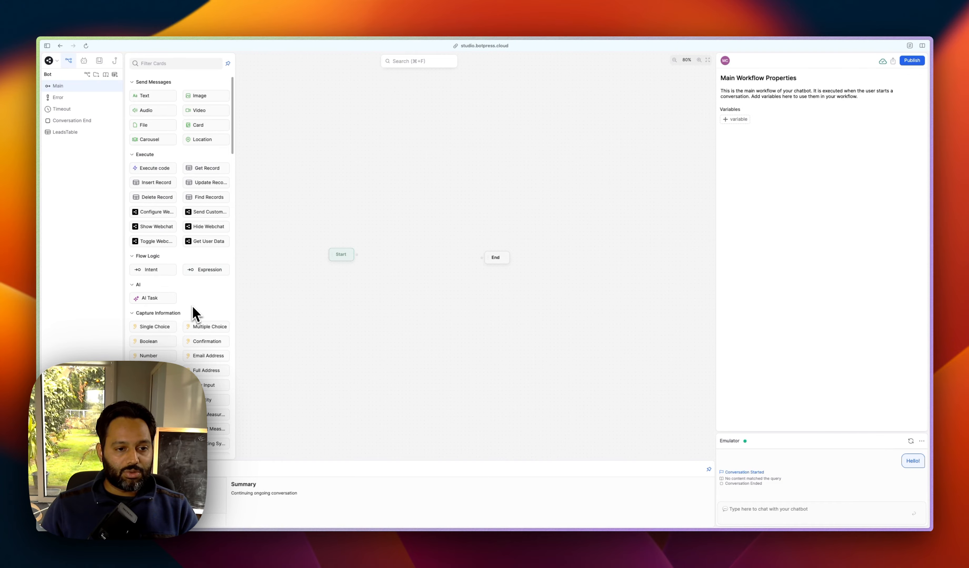
drag(207, 385, 389, 247)
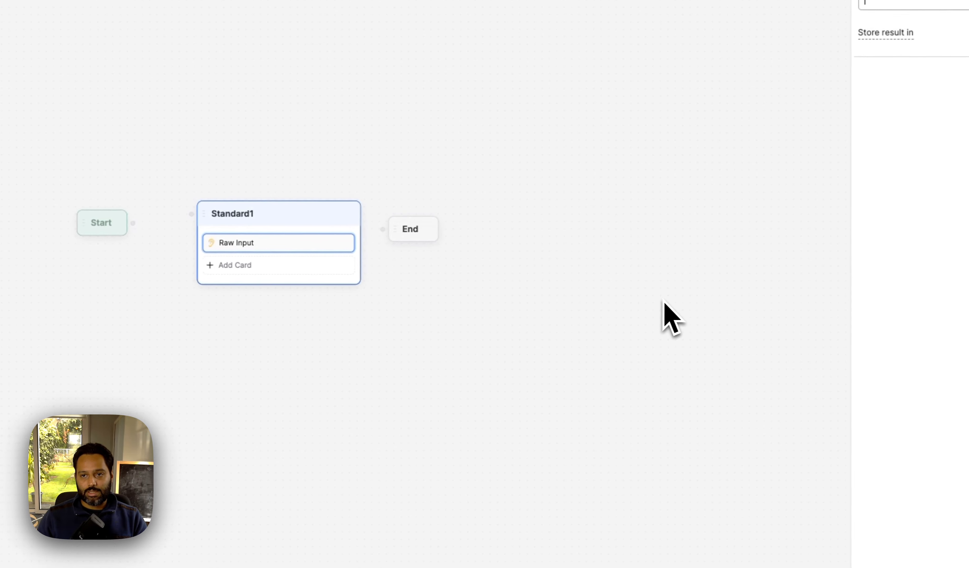
click(555, 188)
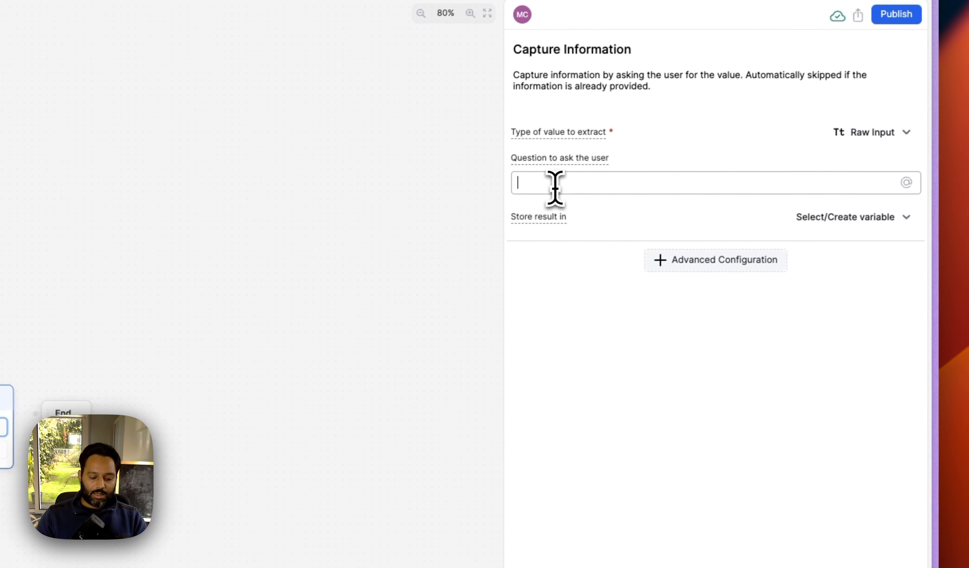
text(What is your name?)
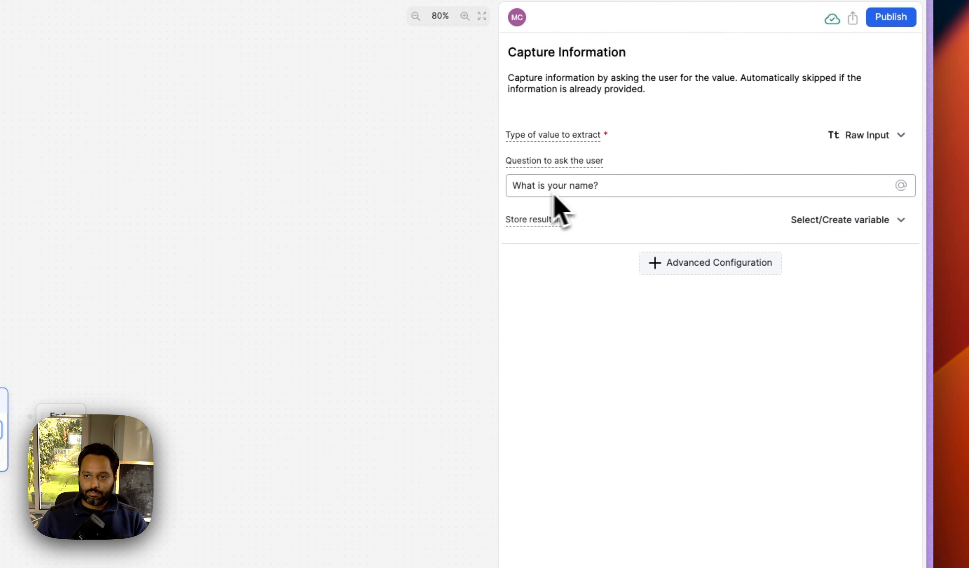
click(843, 220)
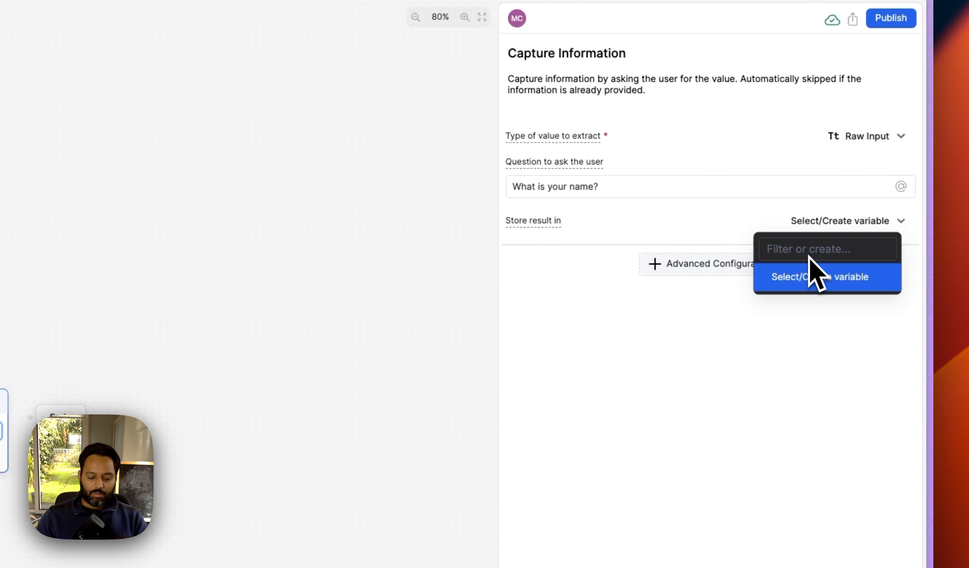
text(name)
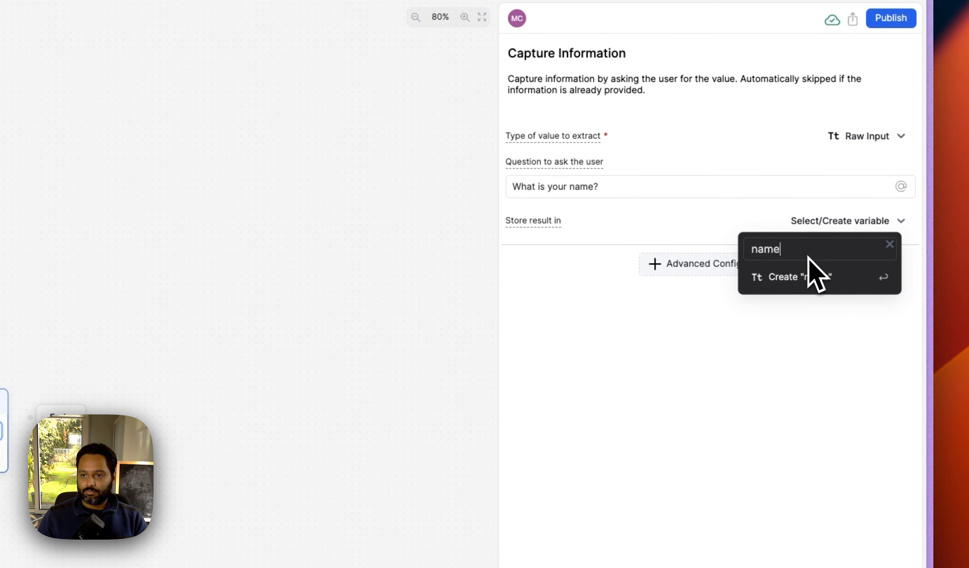
click(799, 275)
drag(287, 297, 275, 227)
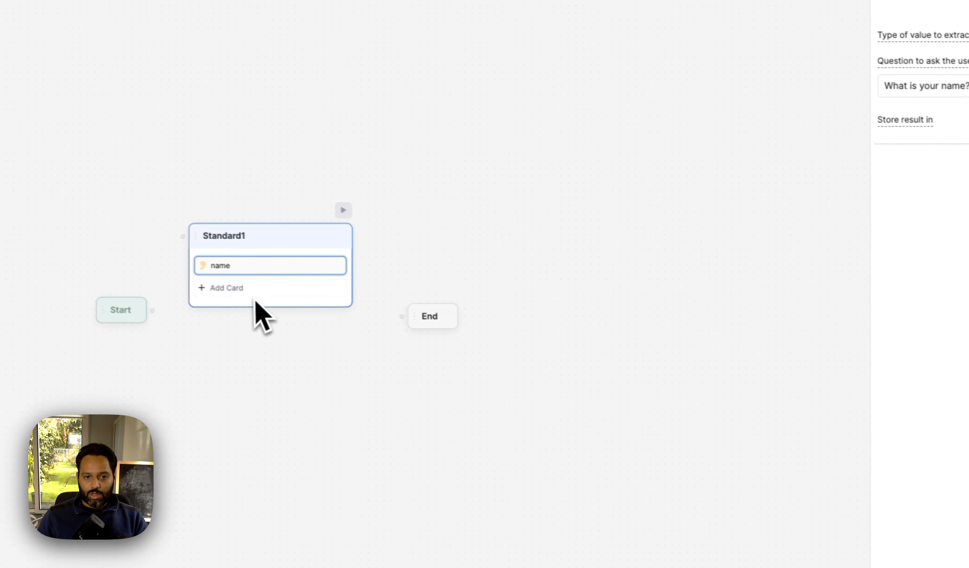
Step: Add three more Raw Input cards to the Standard1 node
click(226, 282)
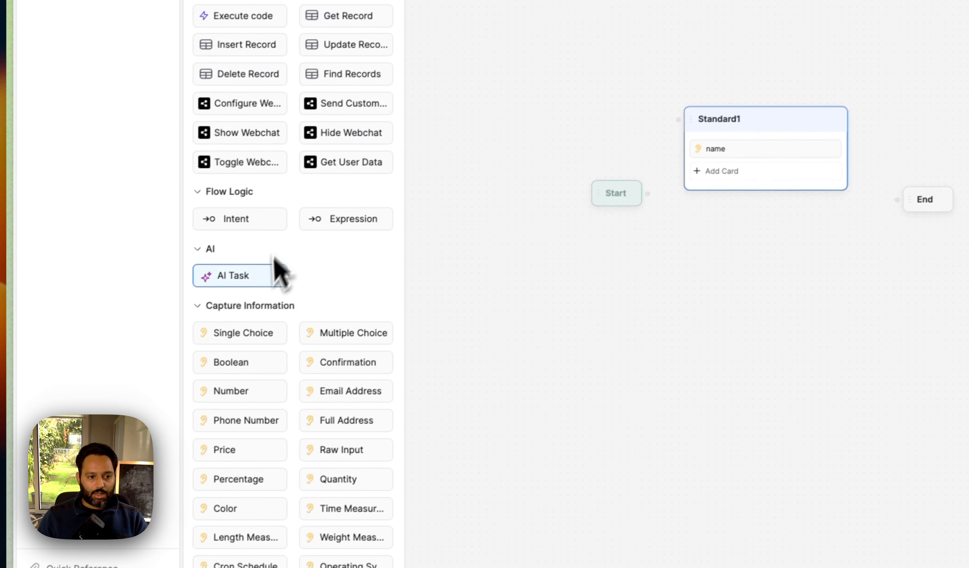
drag(353, 447, 698, 187)
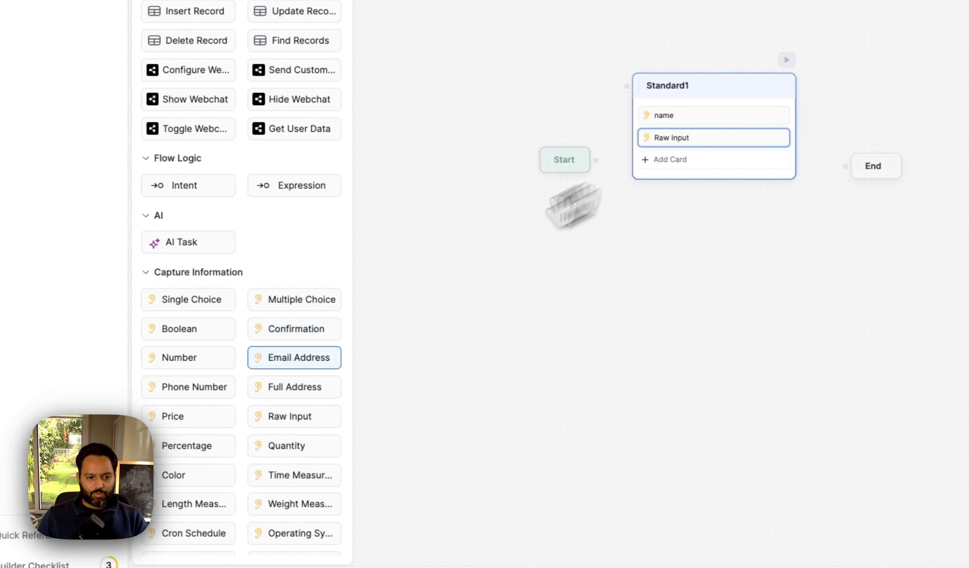
drag(281, 417, 671, 158)
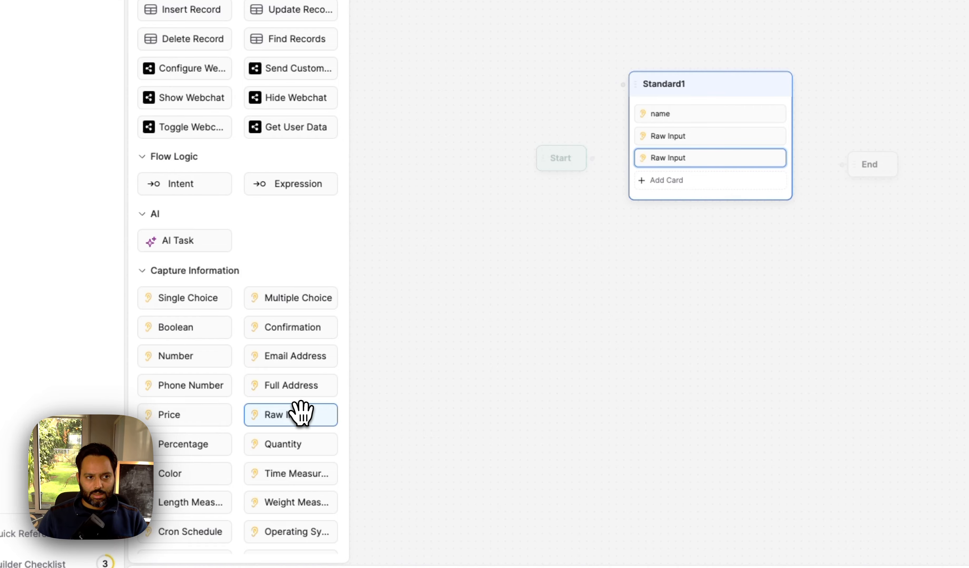
drag(300, 413, 743, 202)
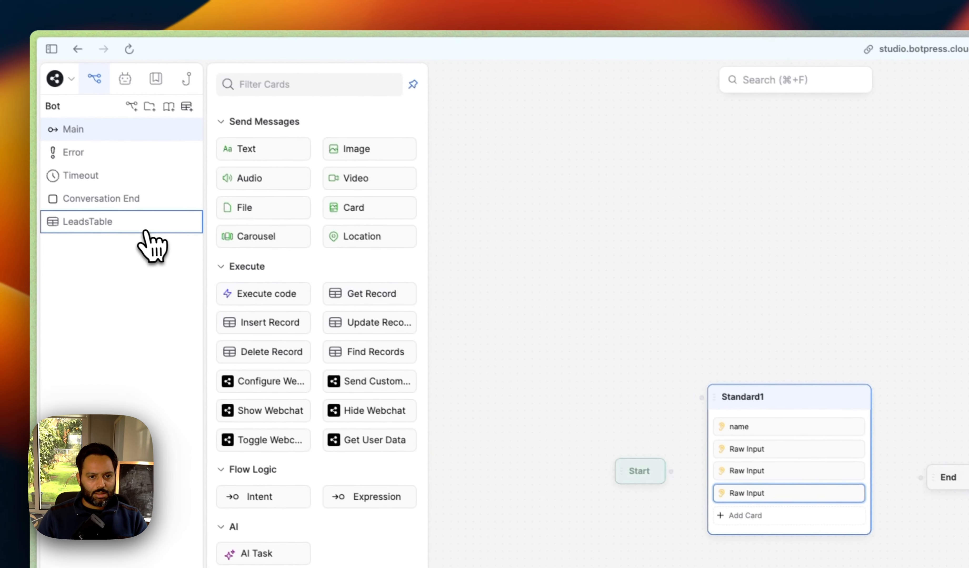
Step: Check the LeadsTable columns, then set the first new card's question to 'What is your email?'
click(114, 221)
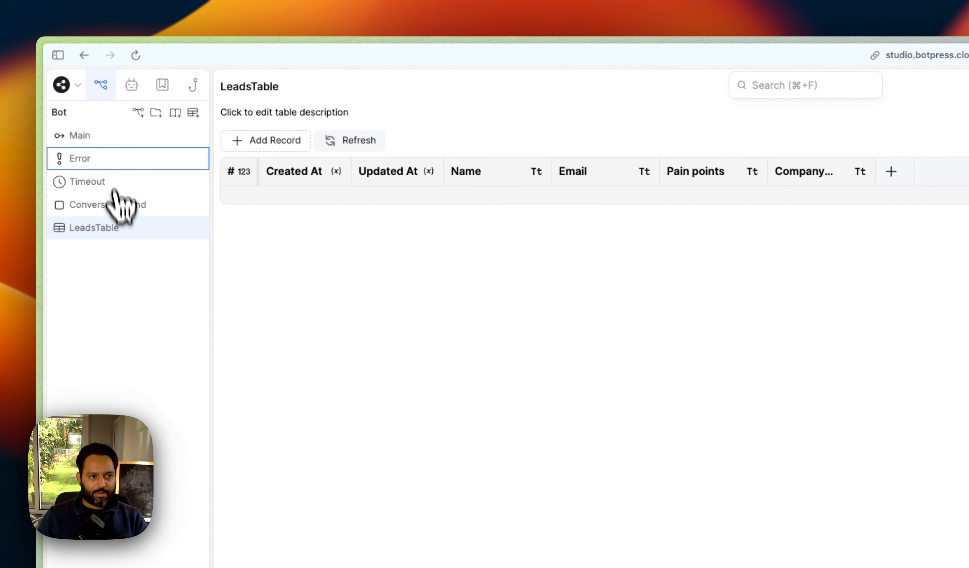
click(101, 139)
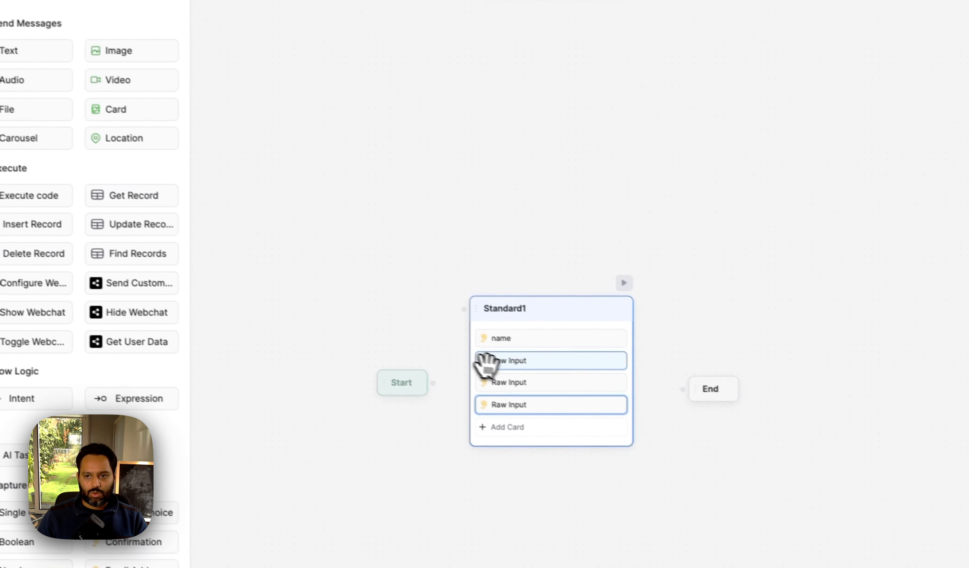
click(477, 360)
click(606, 223)
text(What is your email?)
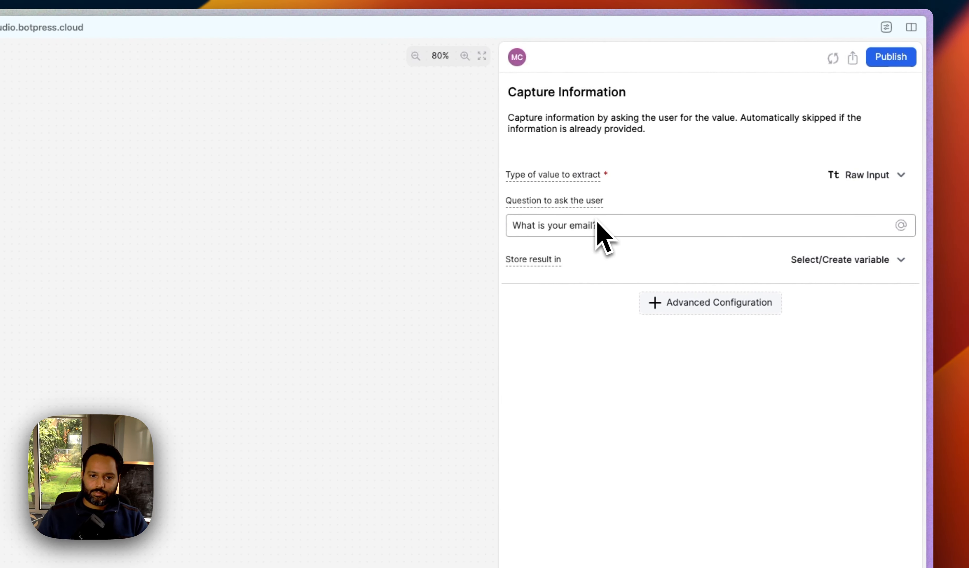
Step: Store the email answer in a new email variable
click(831, 260)
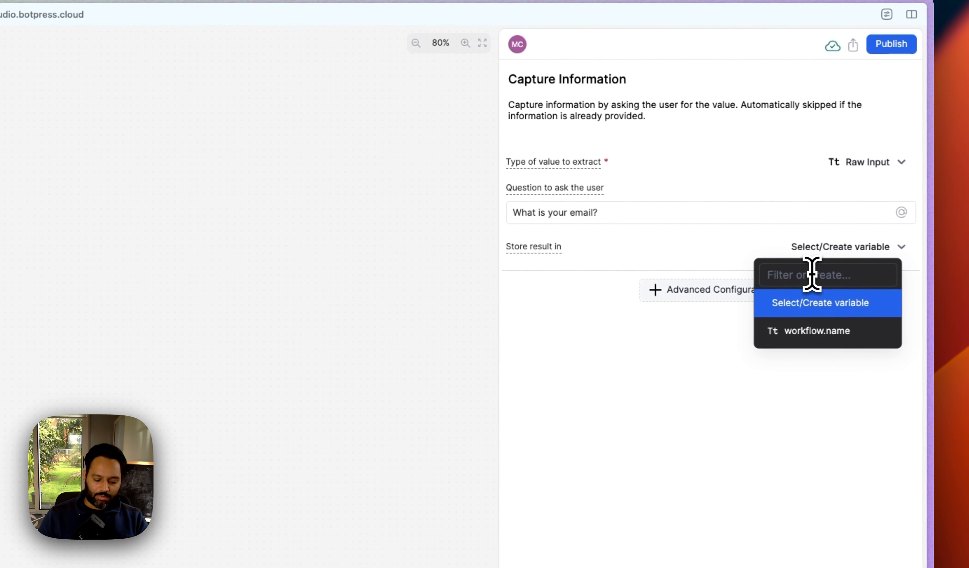
text(email)
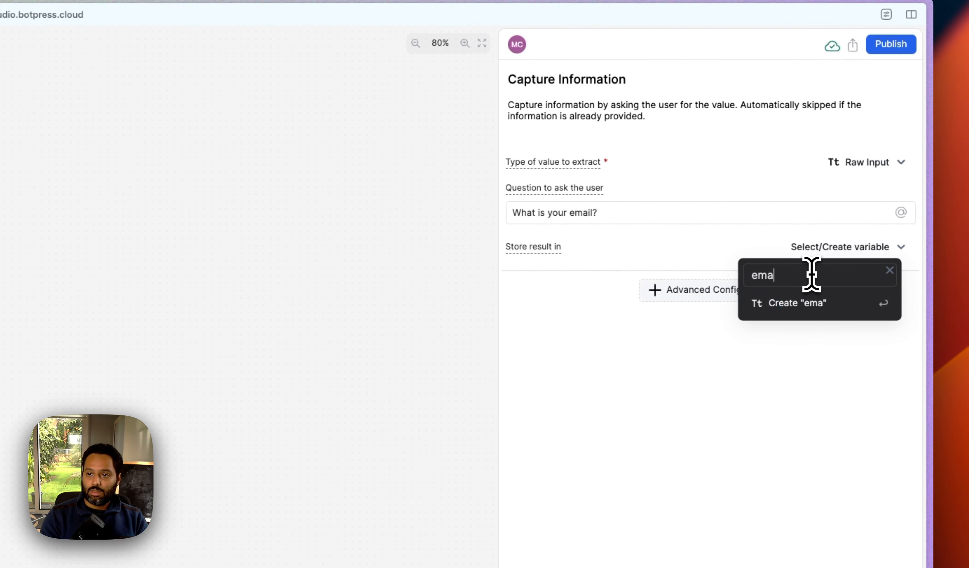
key(Return)
Step: Have the third card ask for the company type and store the answer in companyType
click(10, 425)
click(648, 192)
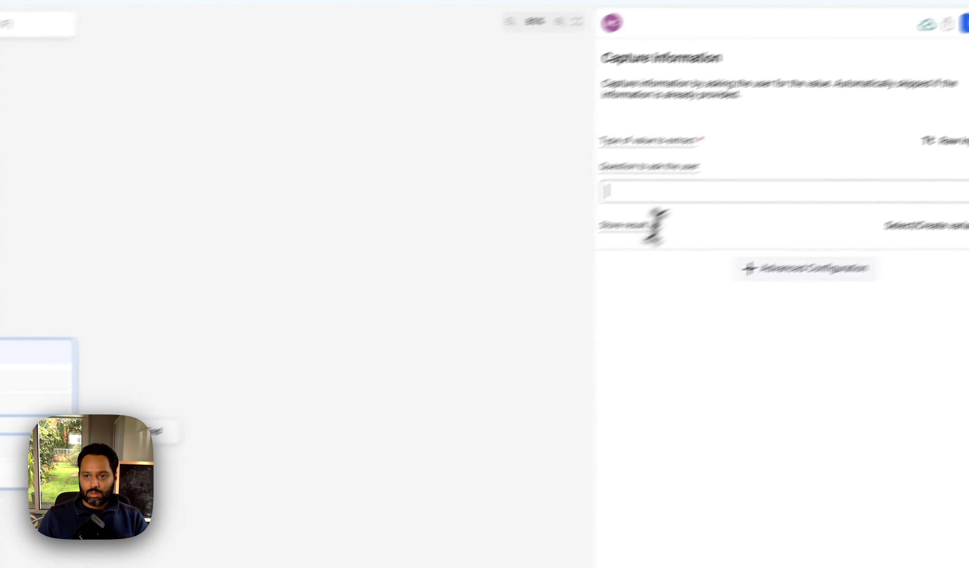
text(Wh)
key(BackSpace)
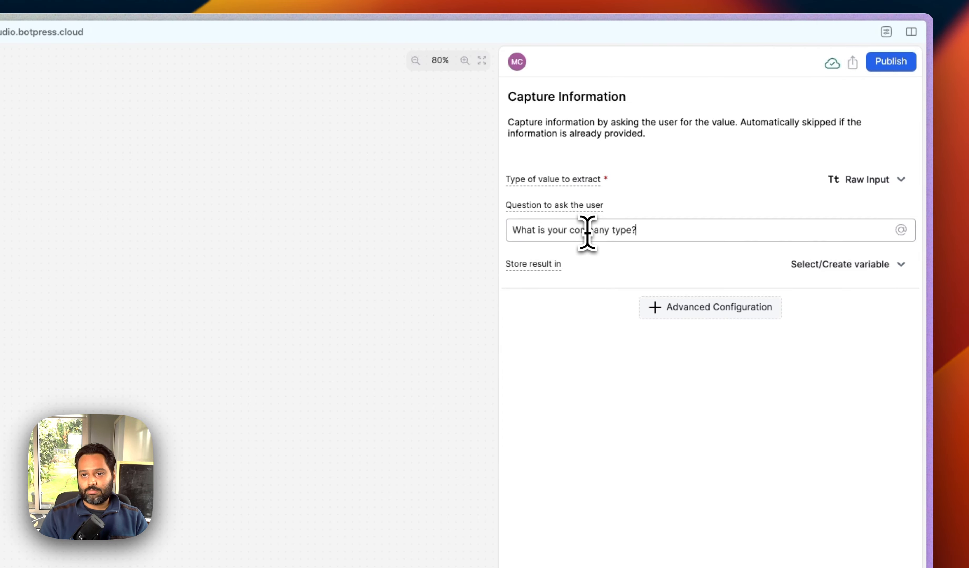
click(808, 266)
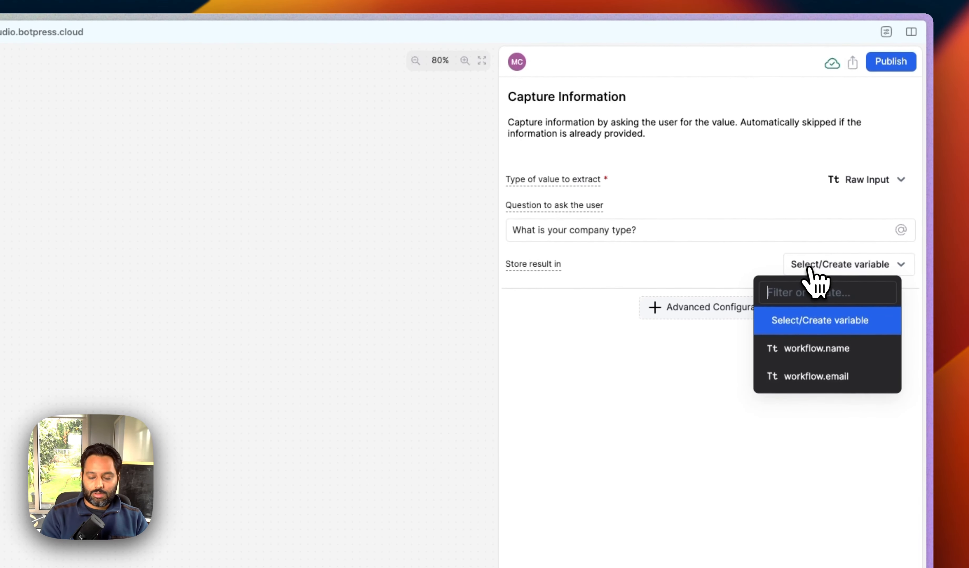
text(companyType)
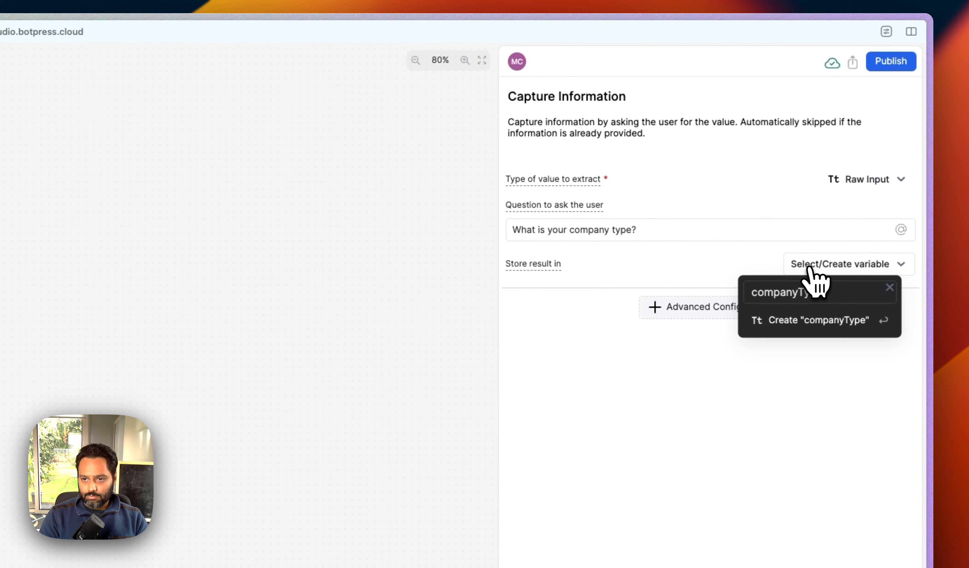
key(Return)
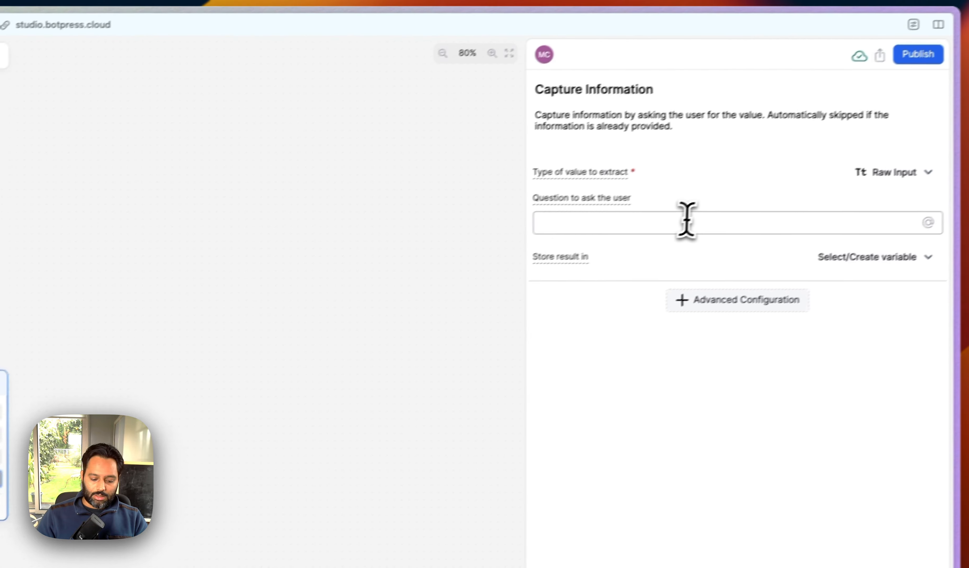
Step: Have the last card ask 'What are your pain points' and store the answer in painPoints
click(687, 222)
text(What ar)
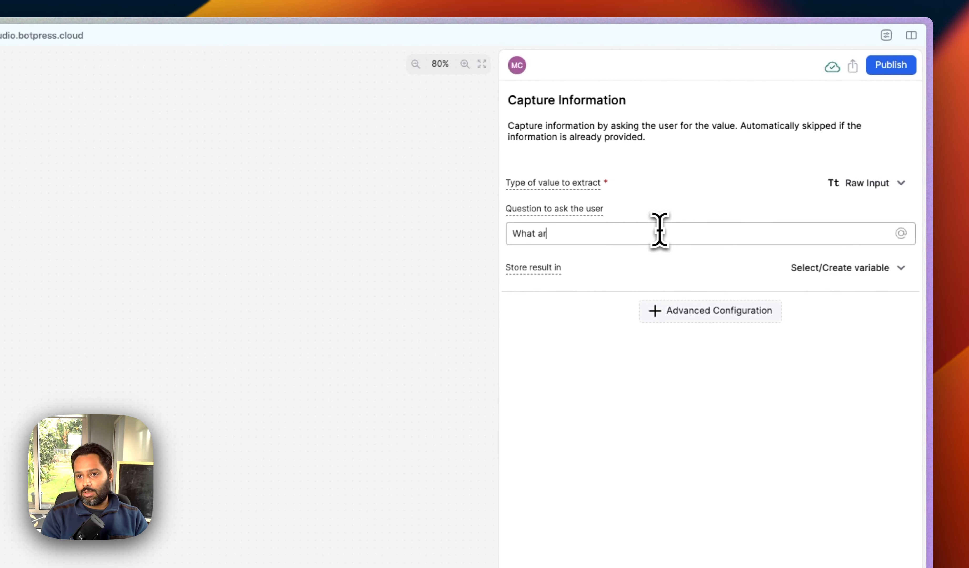
text(e your pain points that could use AI automation?)
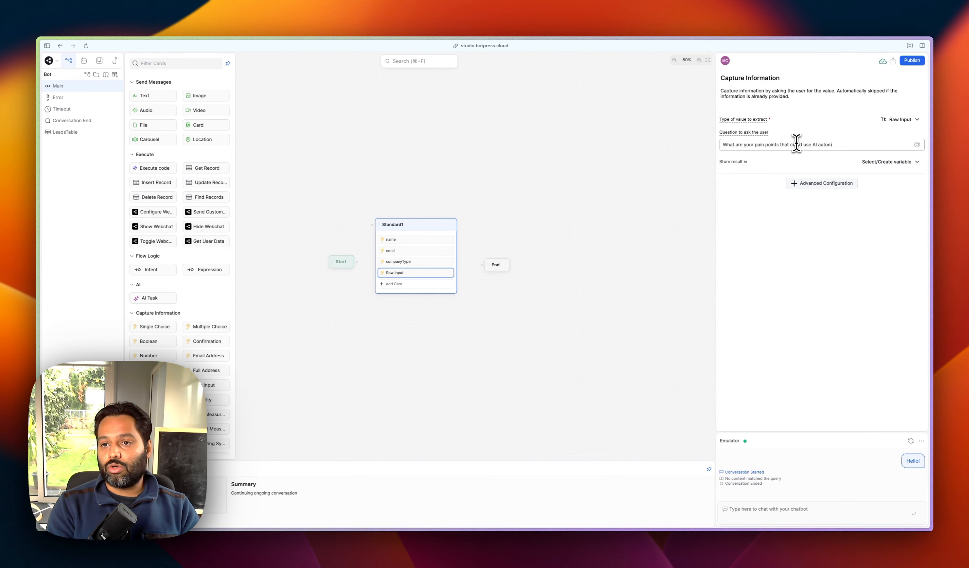
click(872, 161)
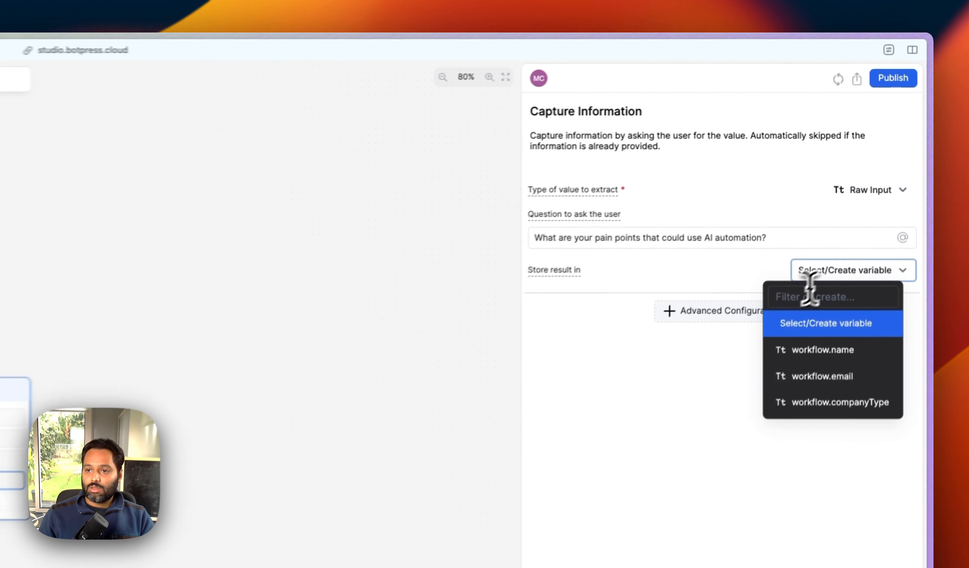
text(paon)
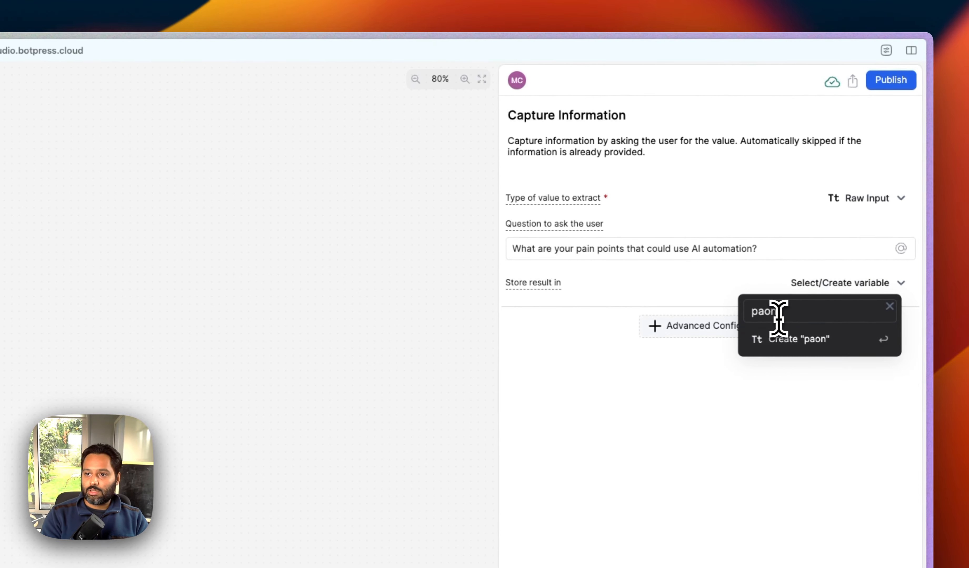
key(BackSpace)
key(BackSpace)
text(inPoints)
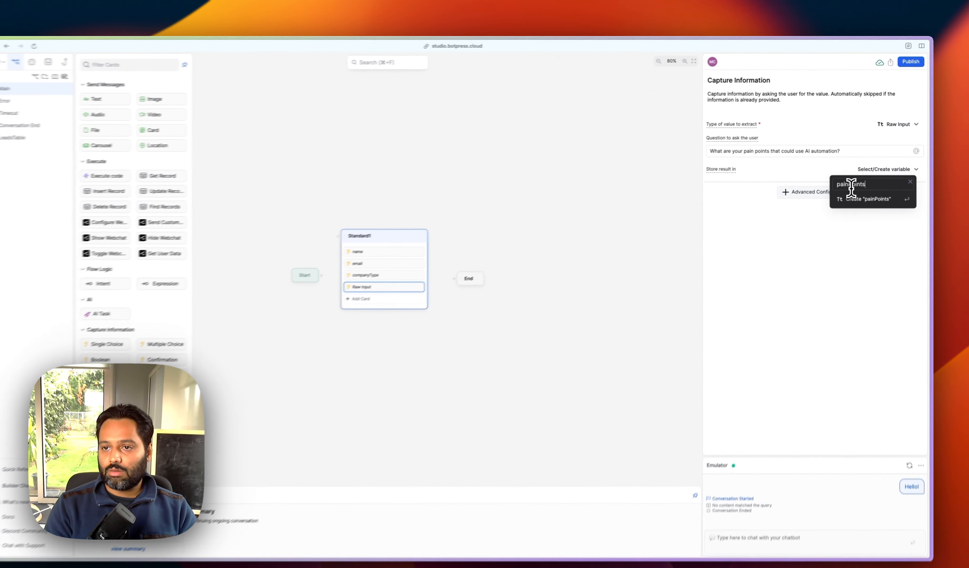
click(868, 199)
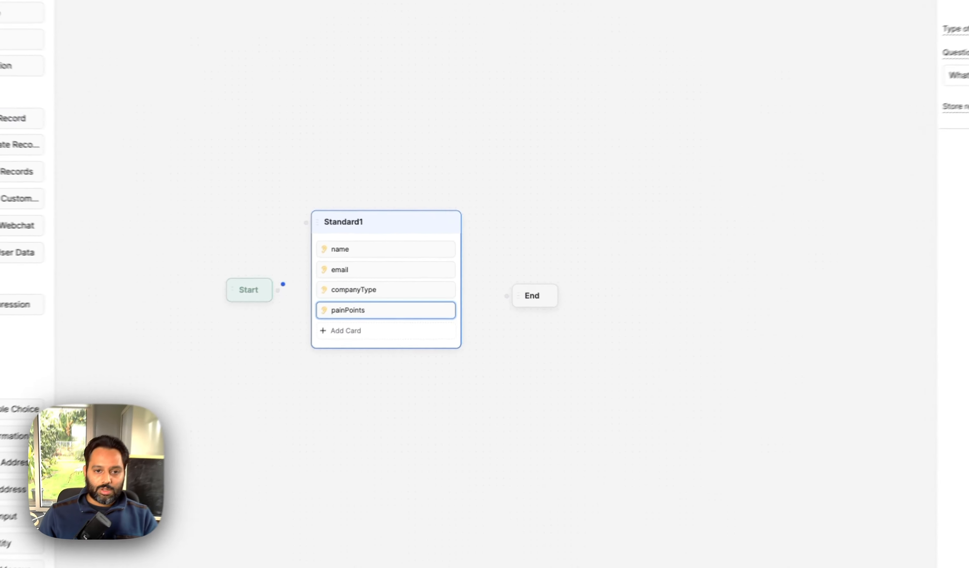
Step: Connect Start to Standard1 and move the End node far to the right
drag(357, 261, 377, 234)
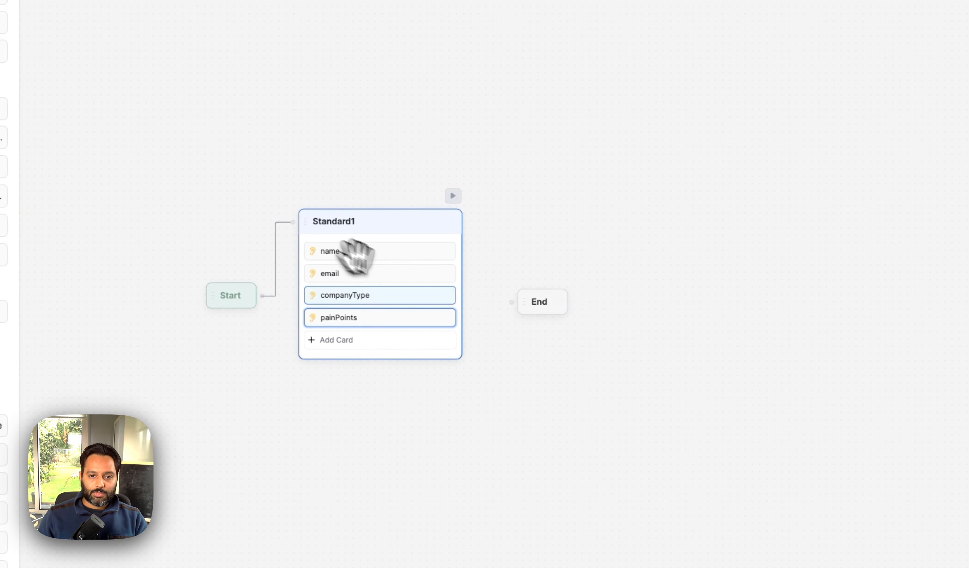
drag(495, 264, 504, 265)
drag(558, 303, 749, 331)
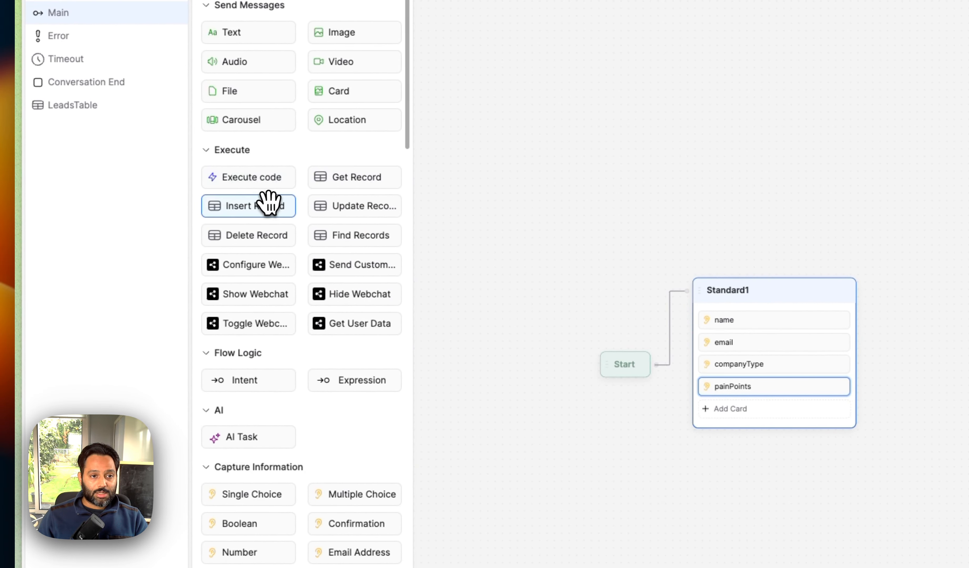
Step: Add an Insert Record card as a new node, targeting LeadsTable
drag(268, 203, 497, 292)
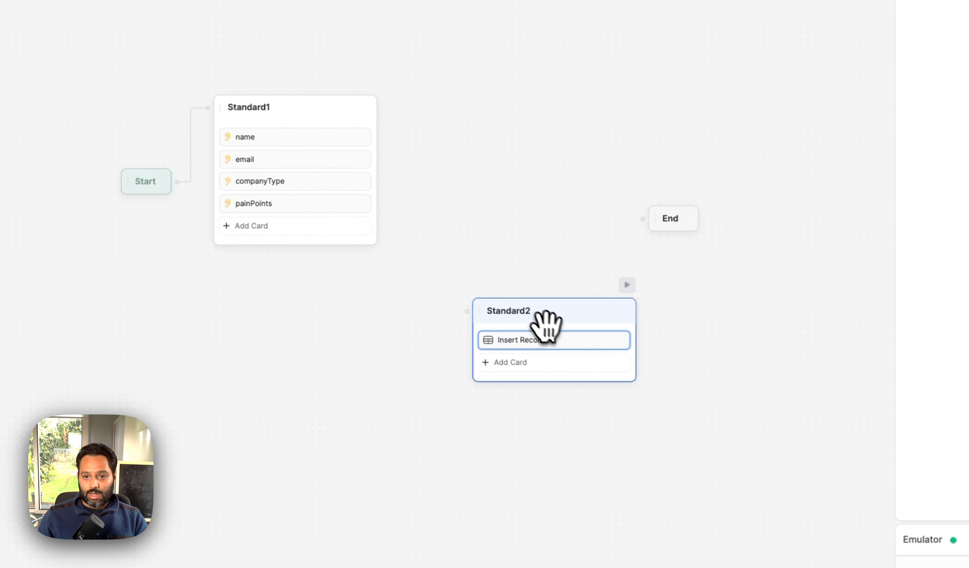
click(539, 339)
click(865, 140)
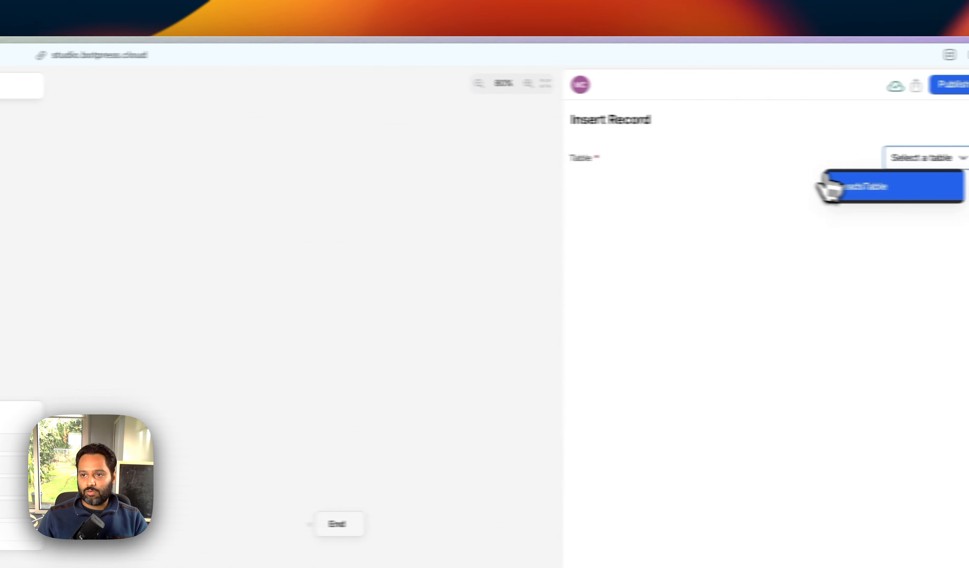
click(774, 188)
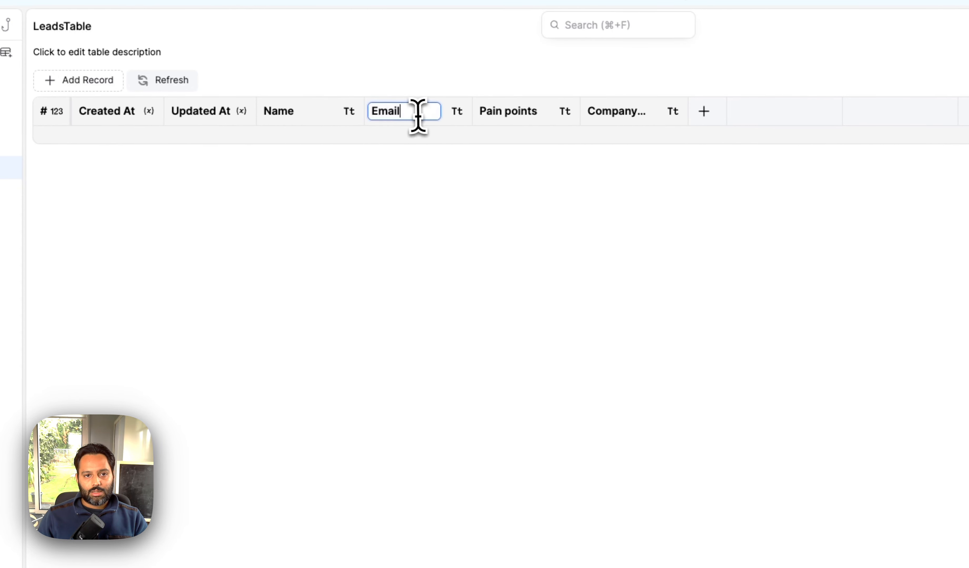
Step: Inspect the Email column's settings and types in LeadsTable, then return to Main
click(455, 113)
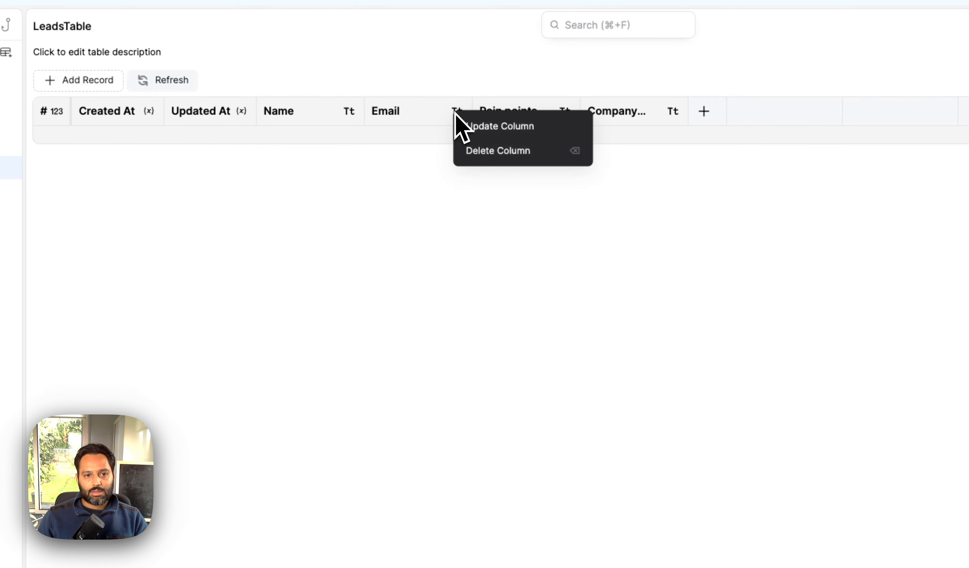
click(461, 125)
click(570, 243)
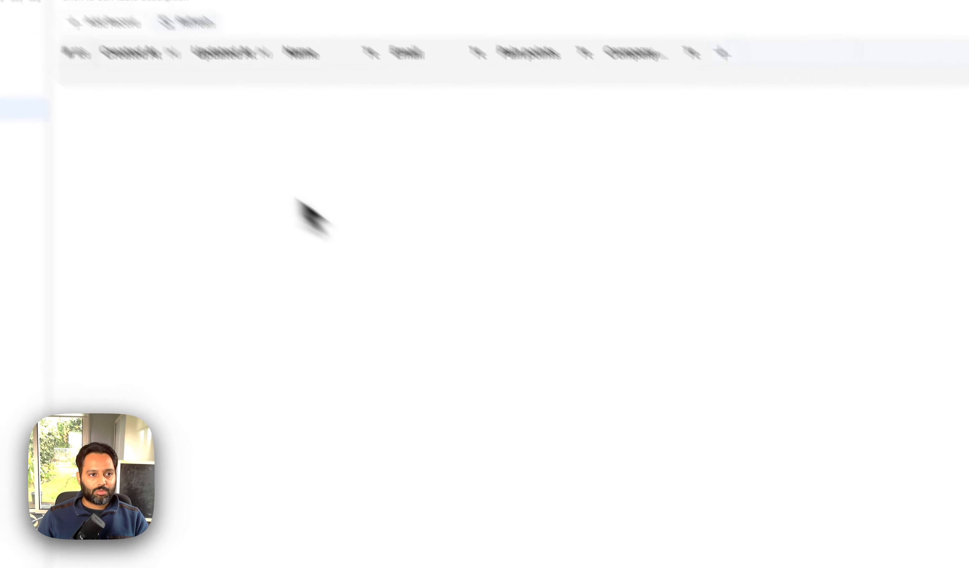
click(82, 88)
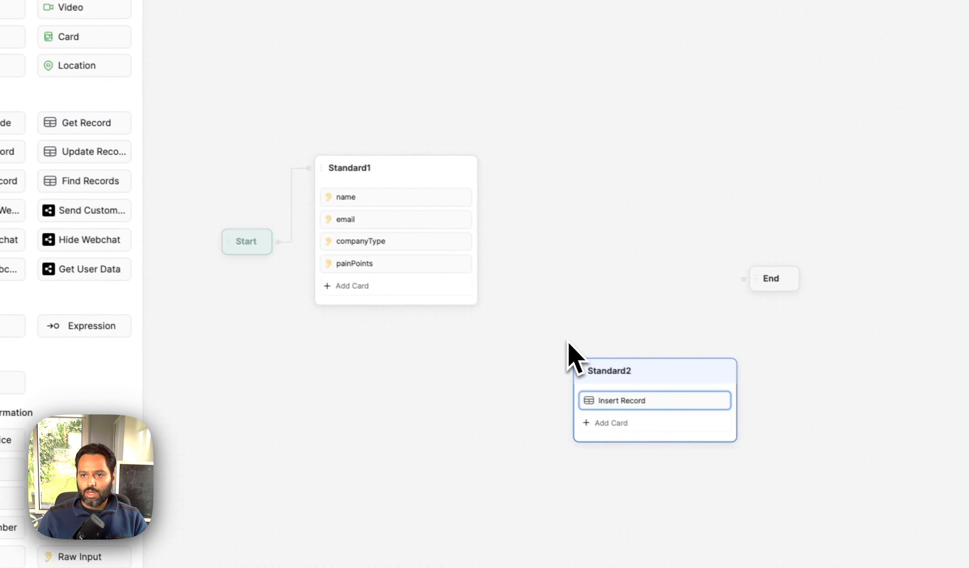
Step: Map Name, Email, Pain points and Company type to workflow.name, workflow.email, workflow.painPoints and workflow.companyType
click(759, 145)
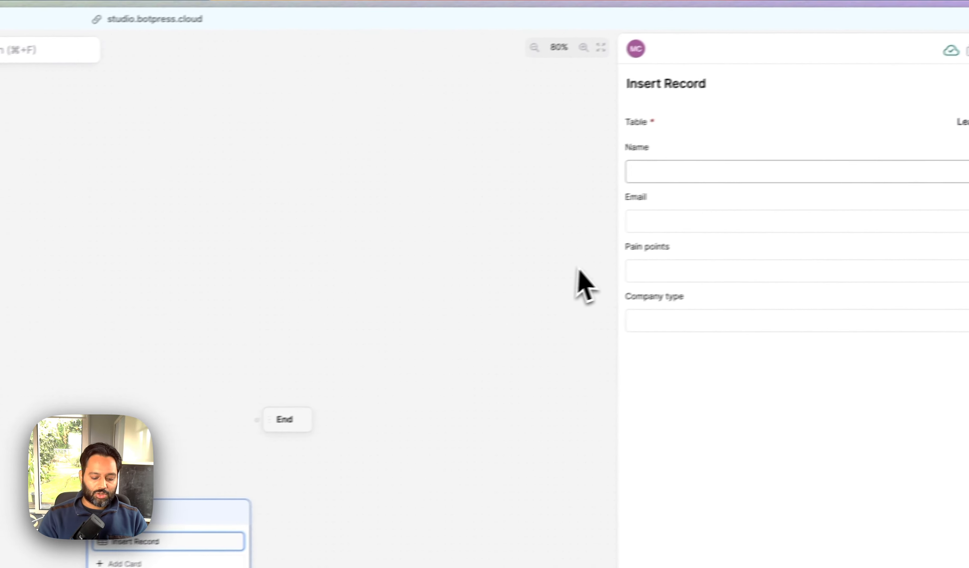
text(name)
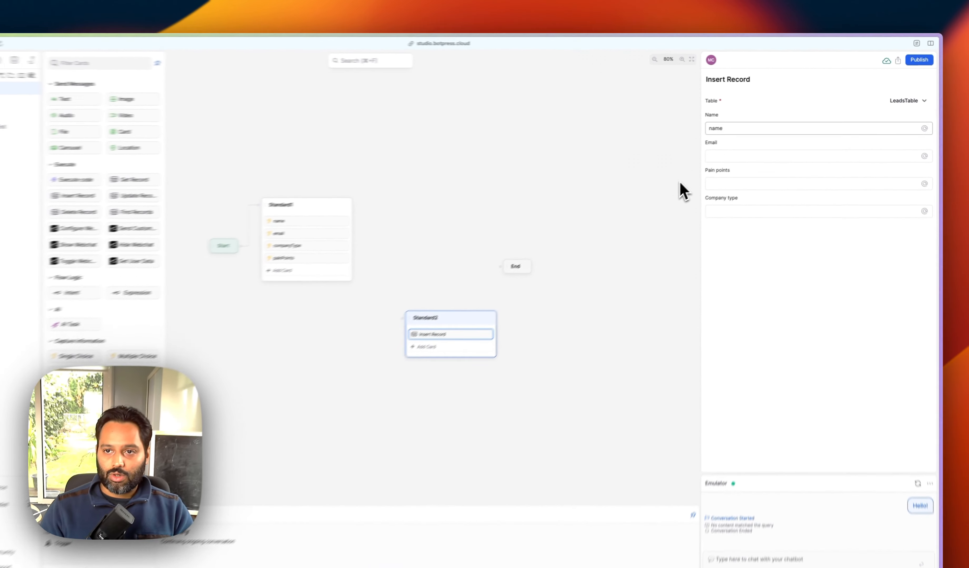
key(super+a)
key(BackSpace)
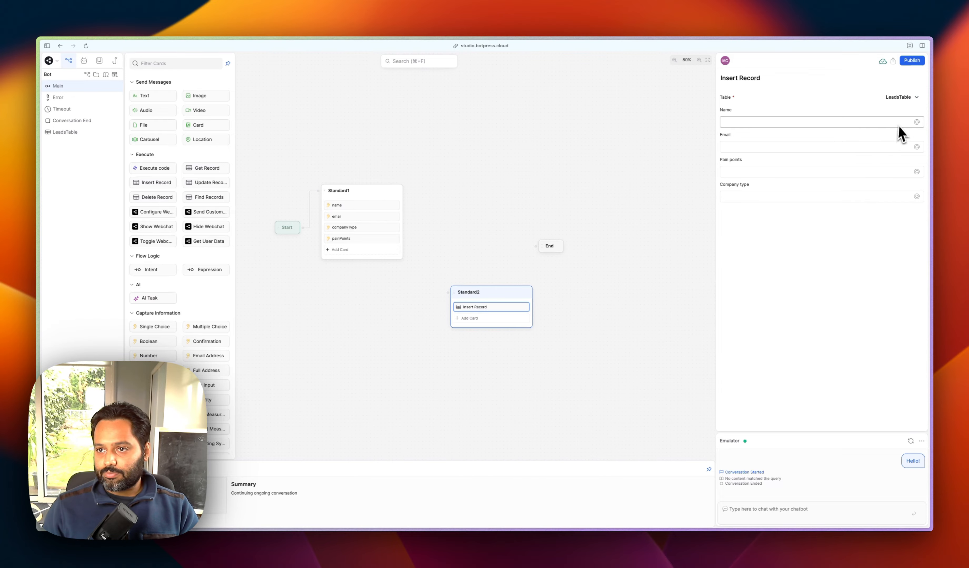
click(916, 122)
click(893, 146)
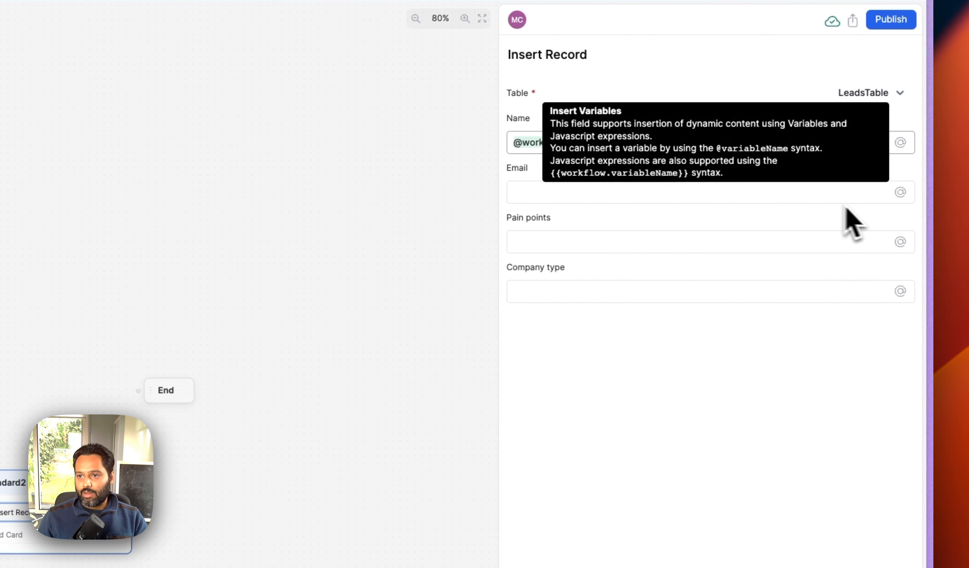
click(900, 193)
click(812, 271)
click(900, 242)
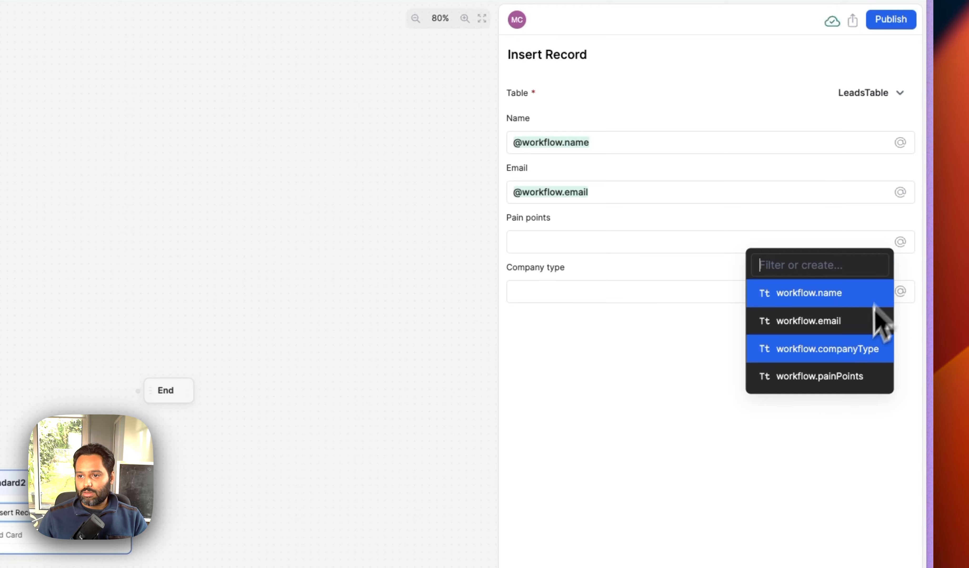
click(874, 375)
click(900, 292)
click(845, 400)
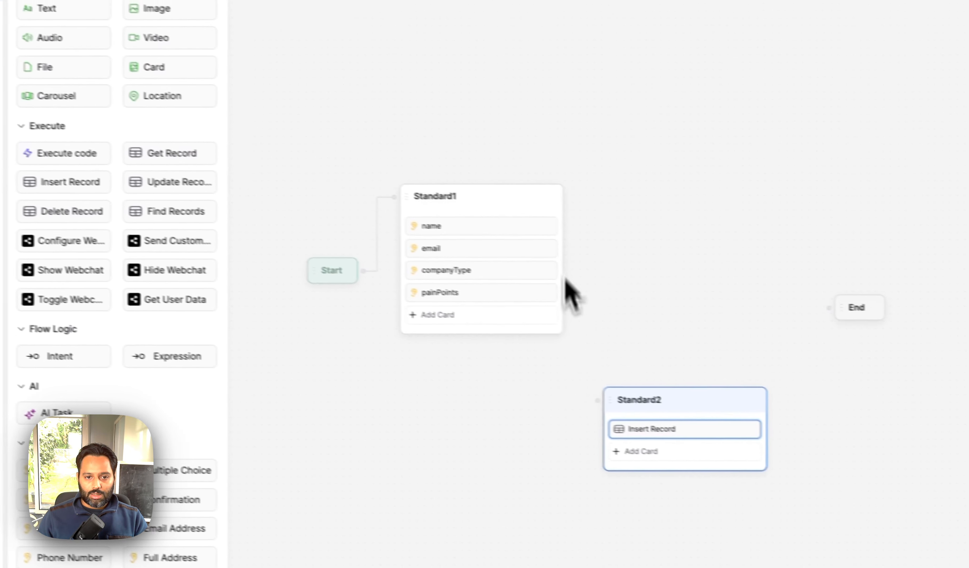
Step: Add an always transition from Standard1 to Standard2 and place Standard2 below it
drag(177, 356, 549, 315)
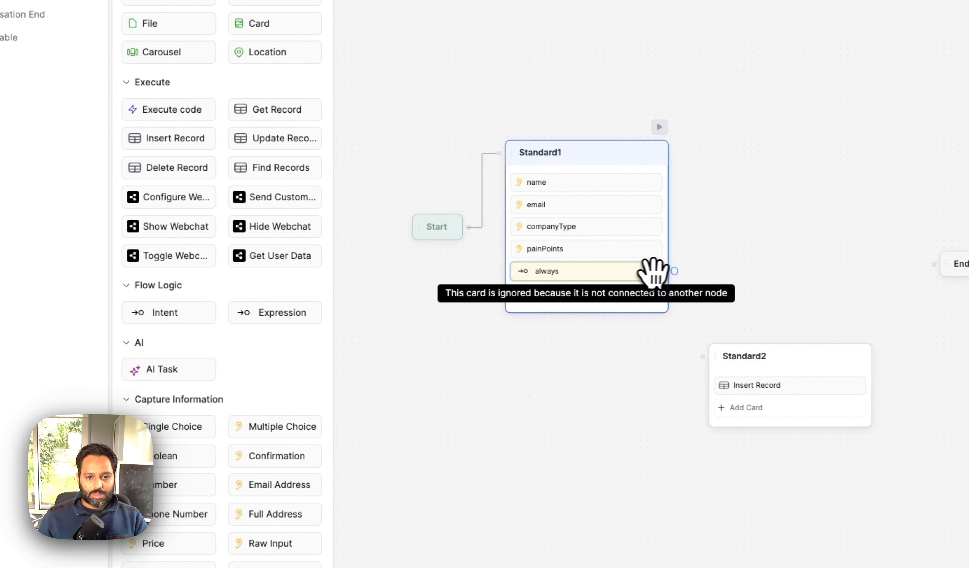
drag(674, 271, 702, 356)
drag(810, 354, 750, 446)
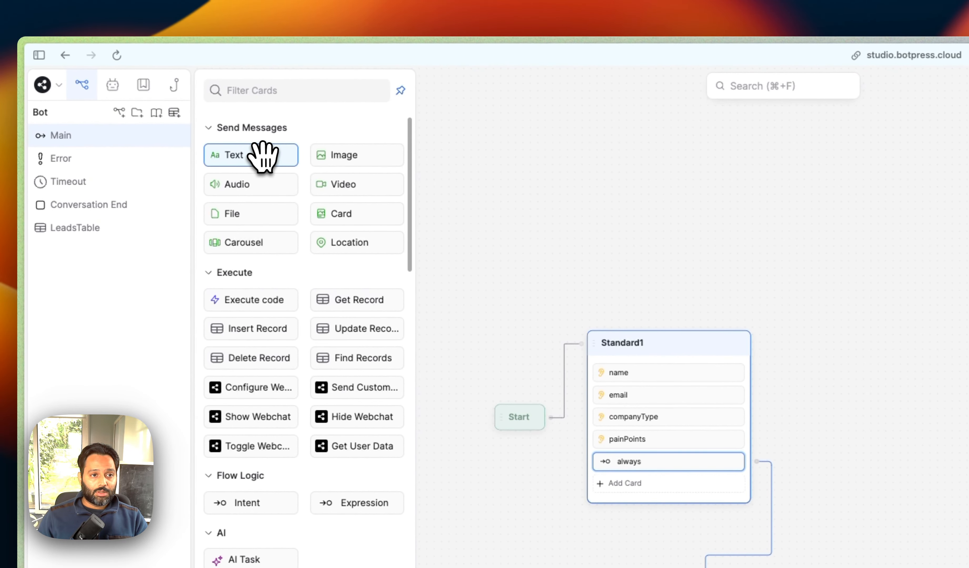
Step: Add a Standard3 message node saying 'Thanks! we will get back to you ASAP'
drag(262, 156, 907, 439)
text(Thanks! we will get back )
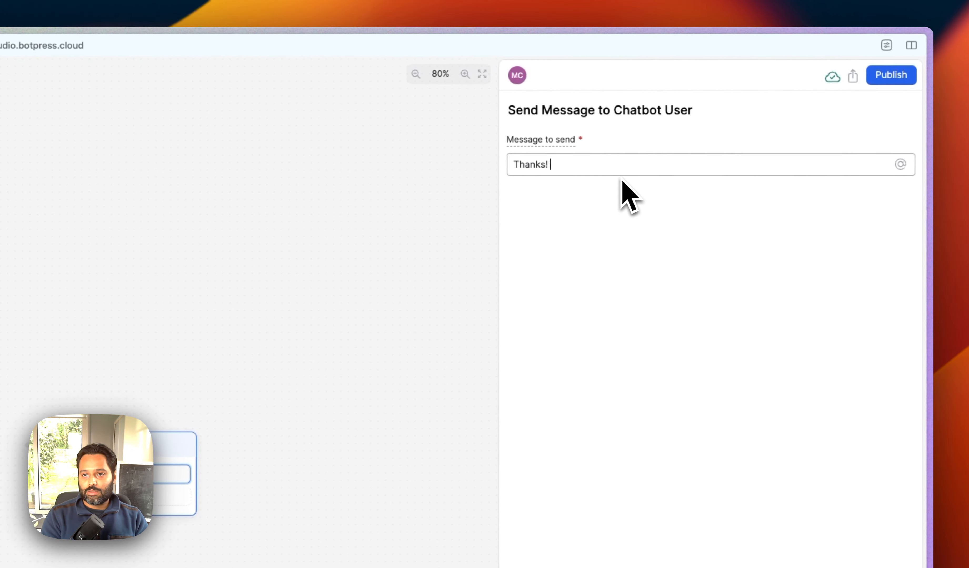
text(to you ASAP.)
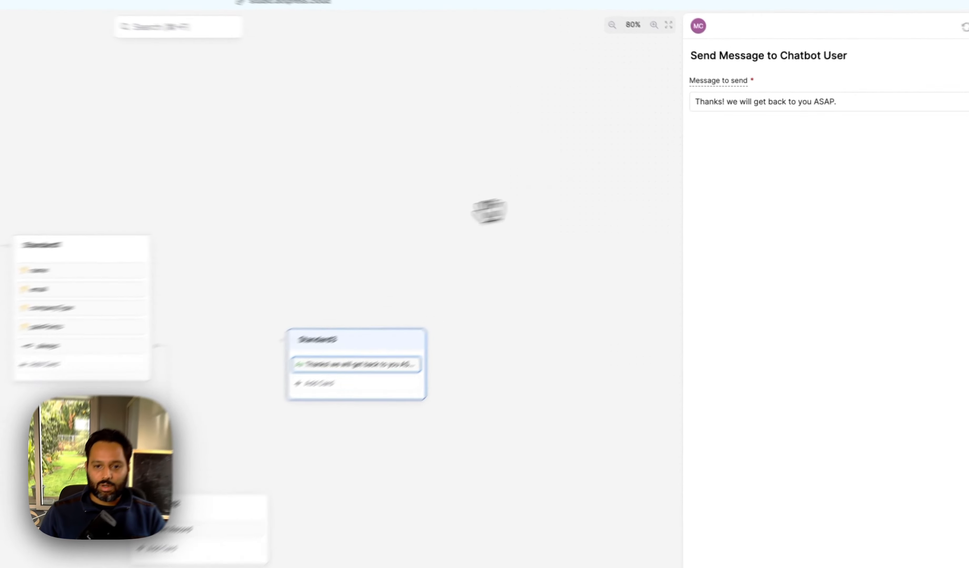
click(486, 213)
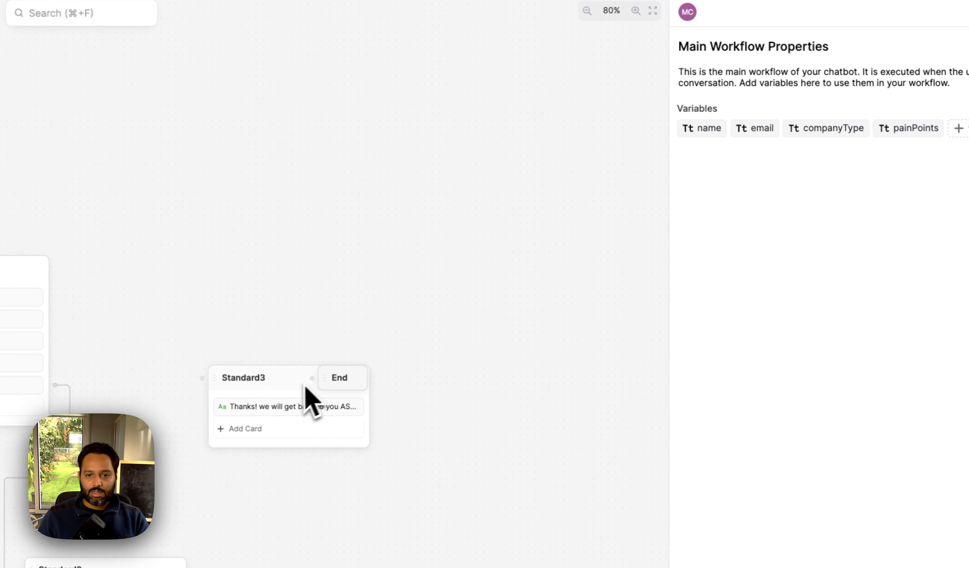
drag(368, 340, 266, 292)
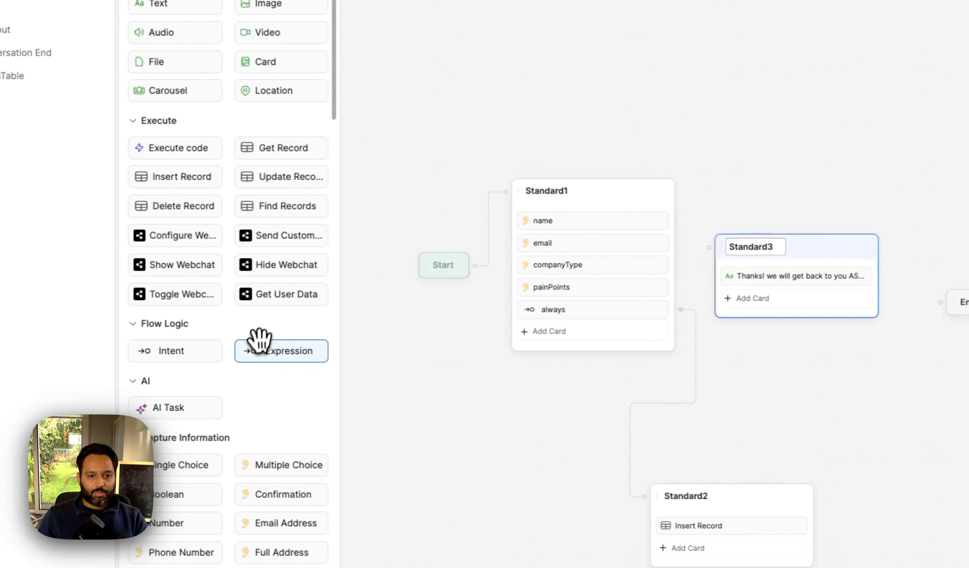
Step: Wire always transitions Standard2 → Standard3 → End and enlarge the emulator pane
drag(259, 340, 720, 331)
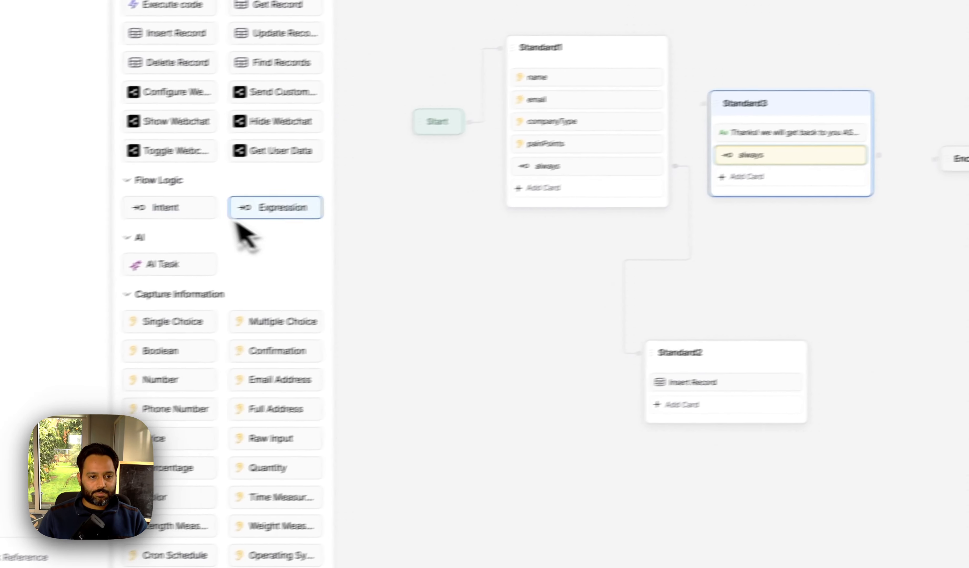
drag(123, 232, 662, 436)
drag(420, 443, 314, 173)
drag(390, 134, 426, 152)
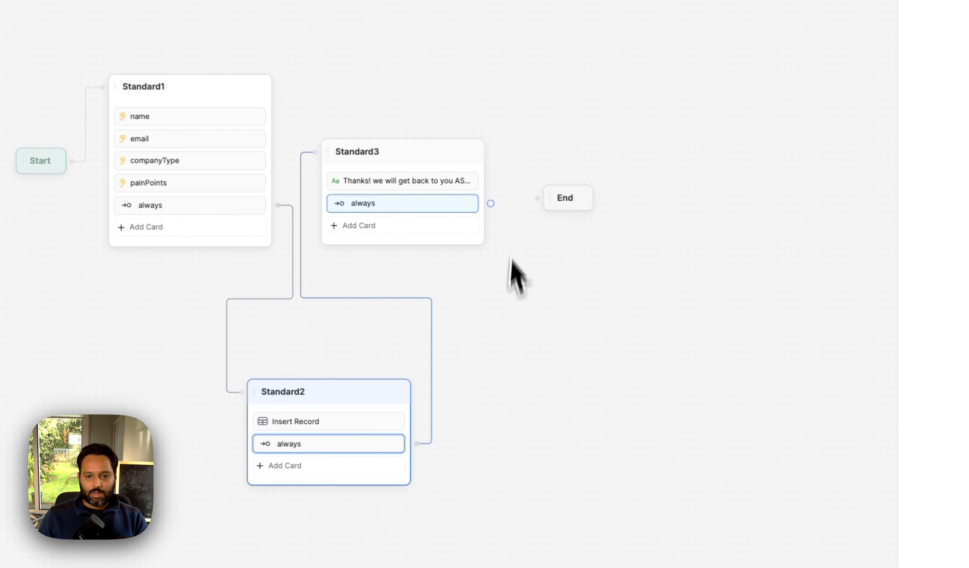
drag(489, 202, 543, 209)
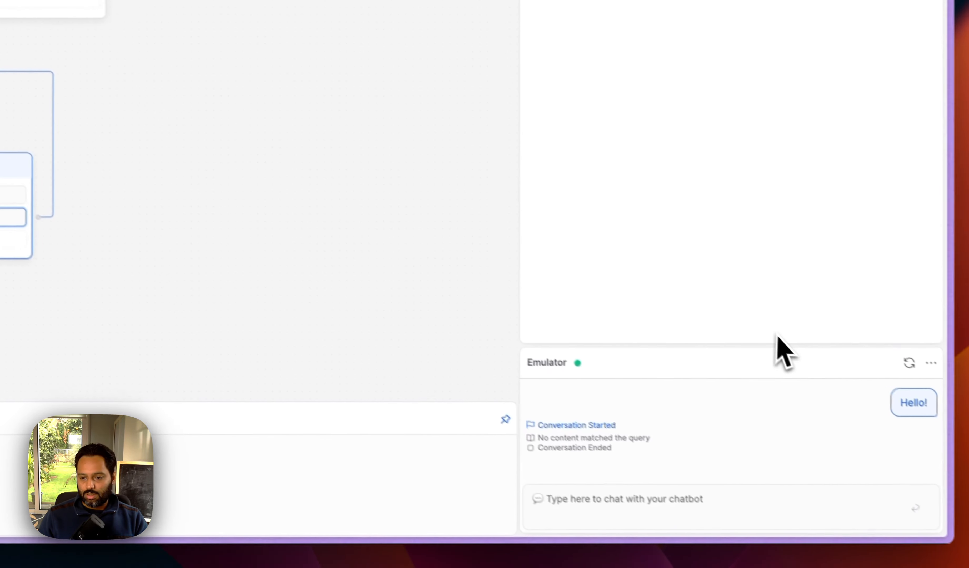
drag(586, 331, 593, 201)
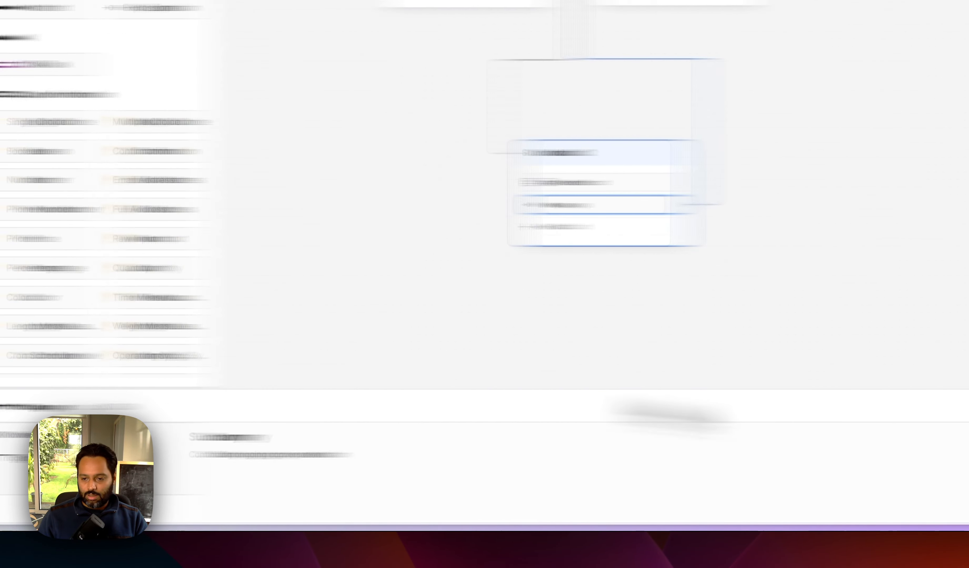
Step: Send a test greeting in the emulator, then restart the conversation
click(673, 486)
text(Hello)
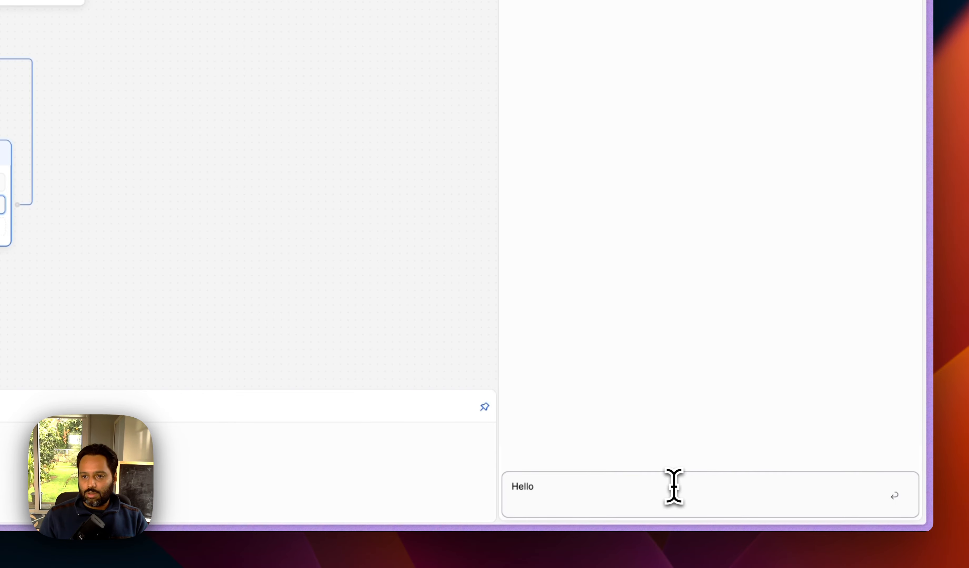
key(Return)
click(888, 123)
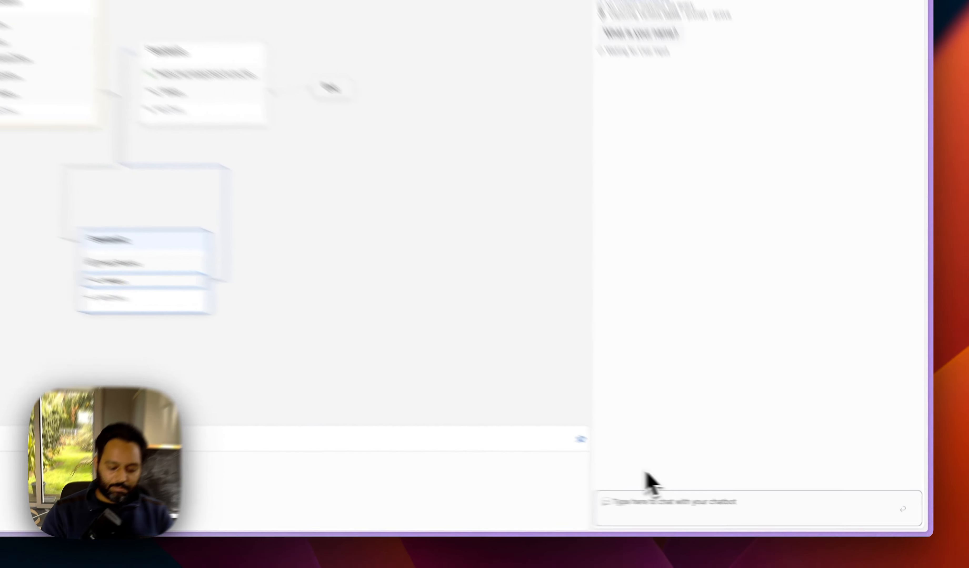
Step: Answer the prompts with a test name, email, 'I own a gym' and a pain point, then open LeadsTable
text(Bobn)
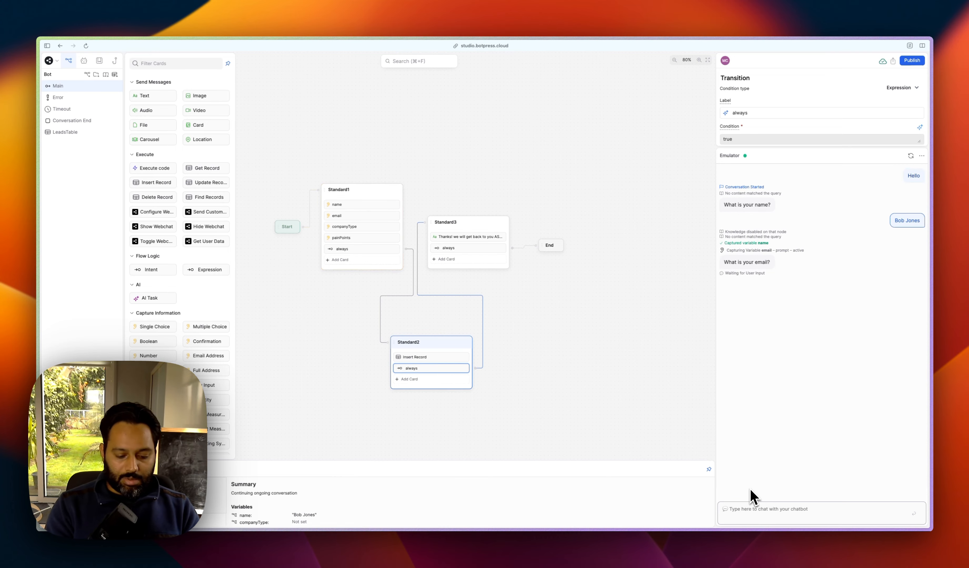
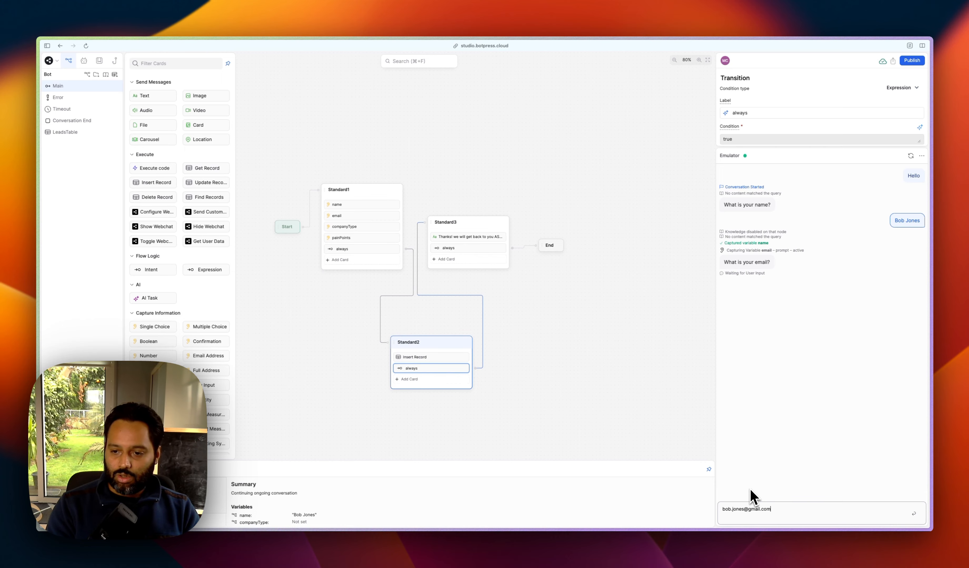
key(Return)
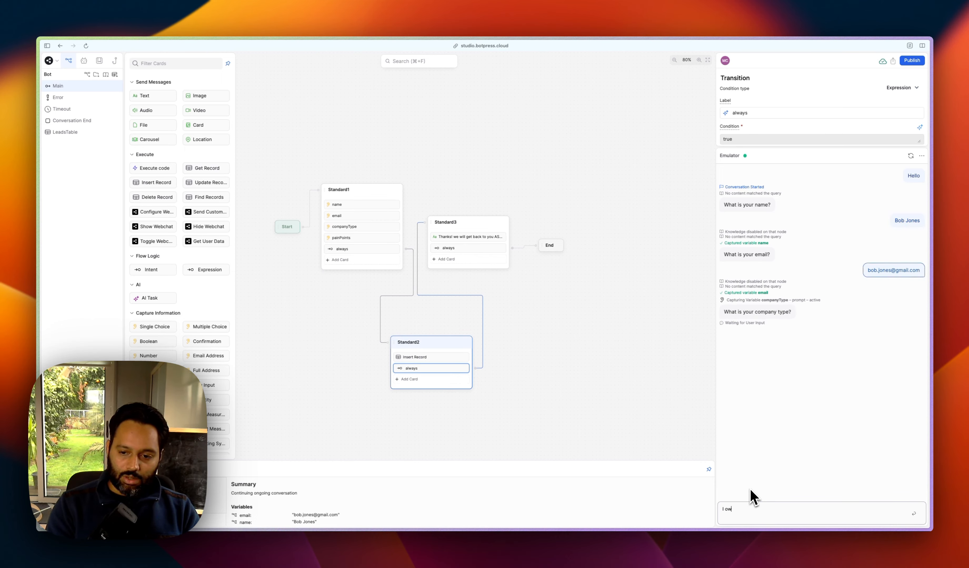
text(I own a gym)
key(Return)
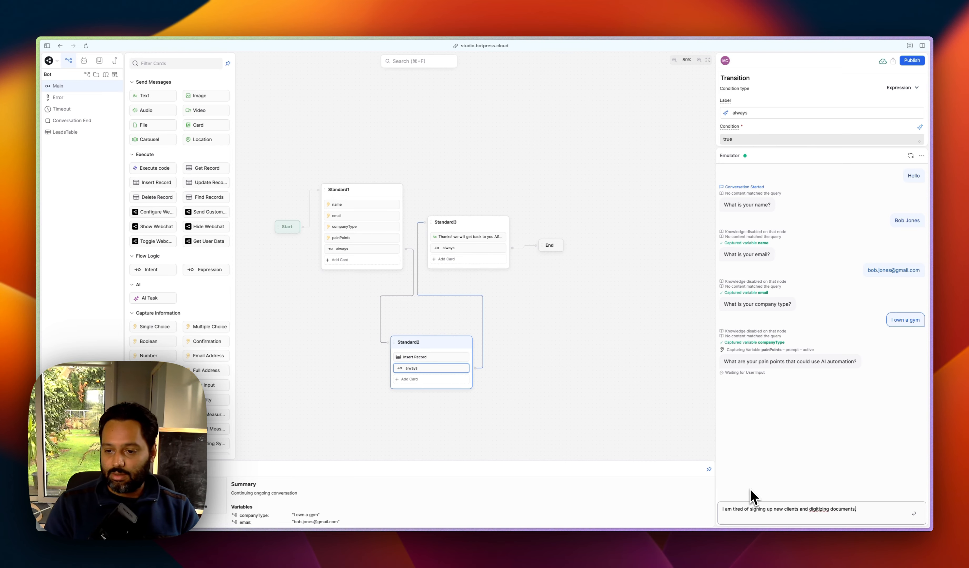
key(Return)
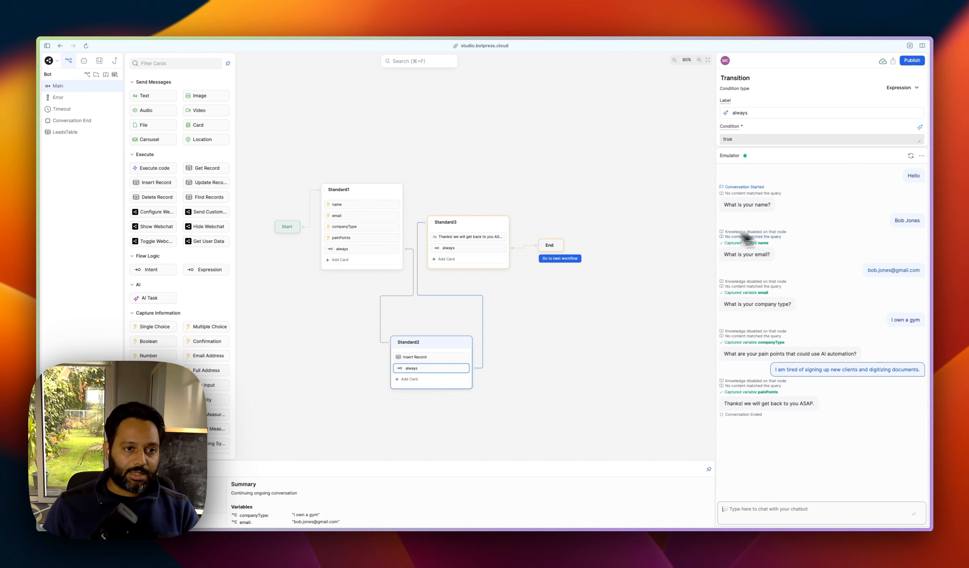
click(71, 134)
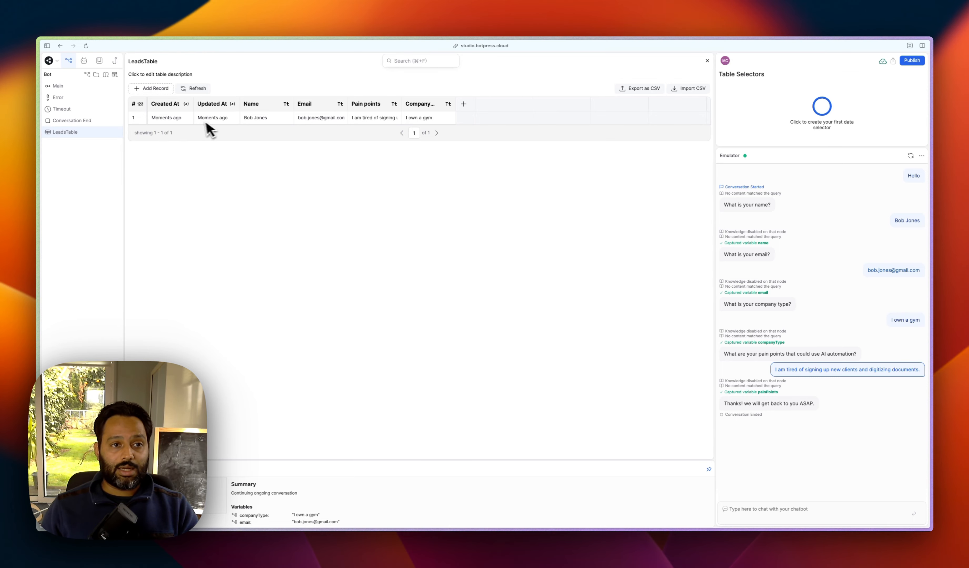
Step: Delete the test lead record from LeadsTable
right_click(217, 118)
click(211, 118)
click(238, 200)
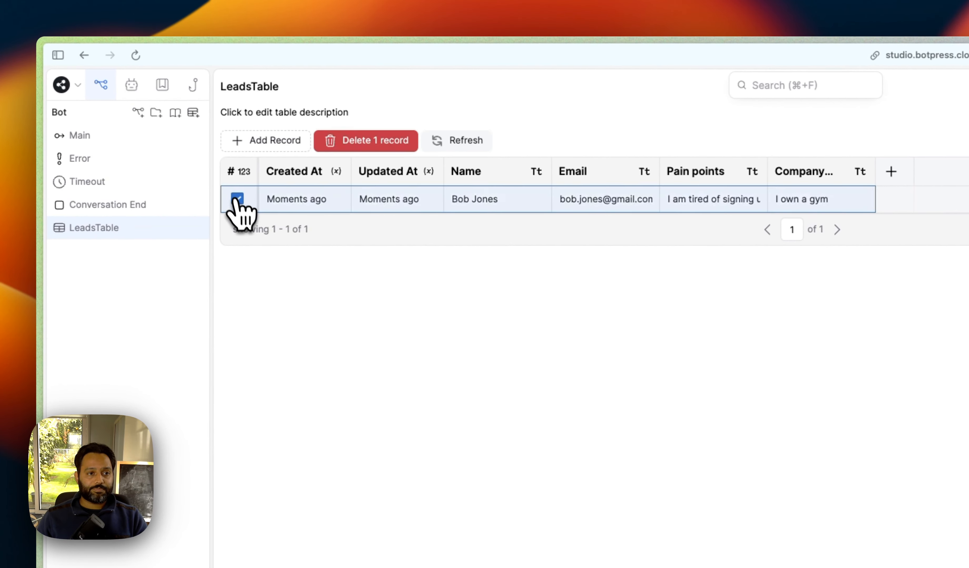
click(391, 141)
click(681, 412)
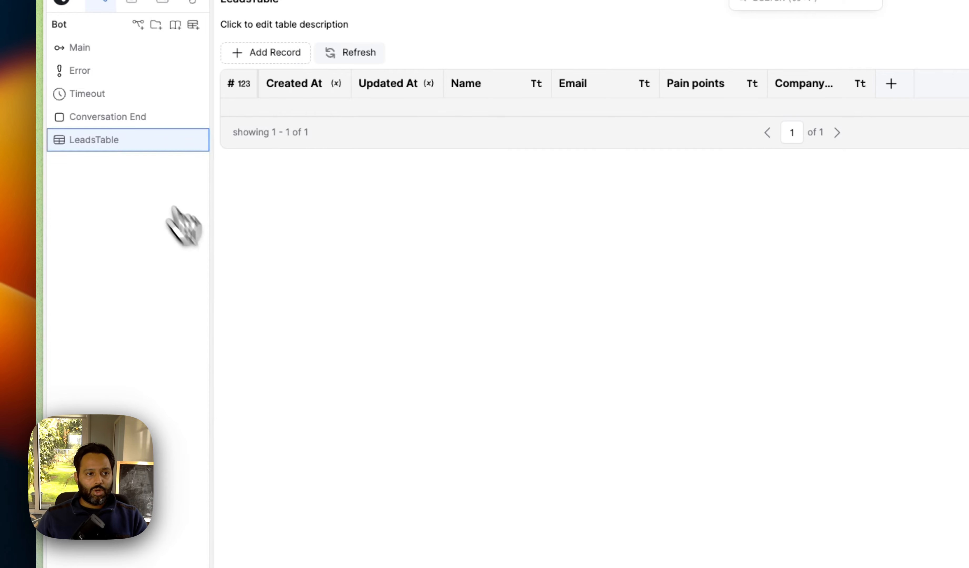
Step: View the Conversation End workflow, then go back to Main
click(113, 119)
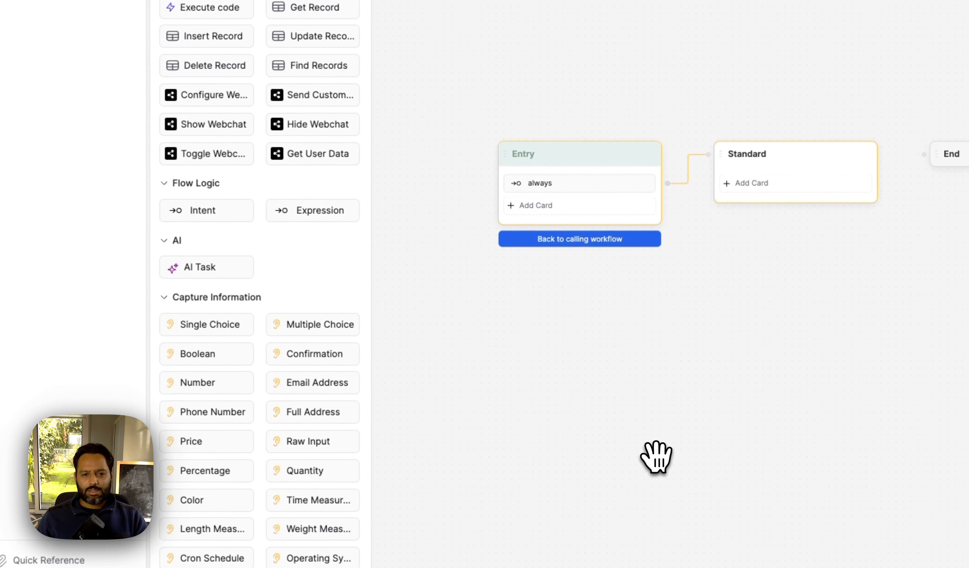
drag(637, 360, 681, 383)
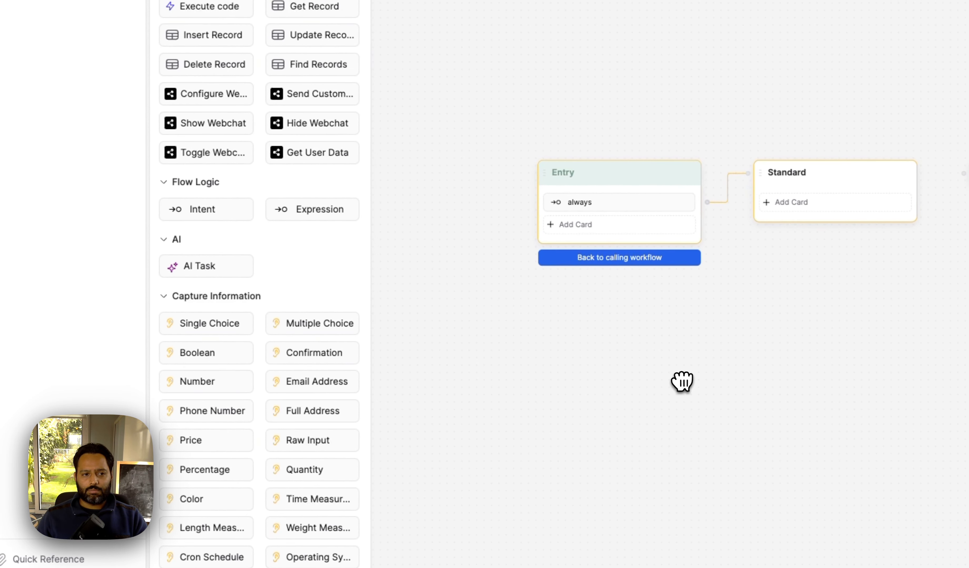
click(100, 98)
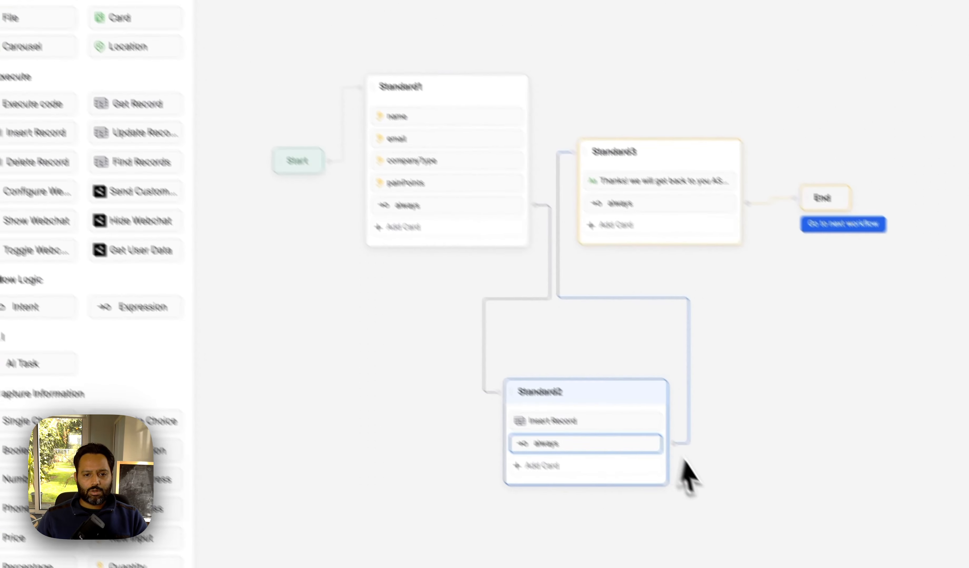